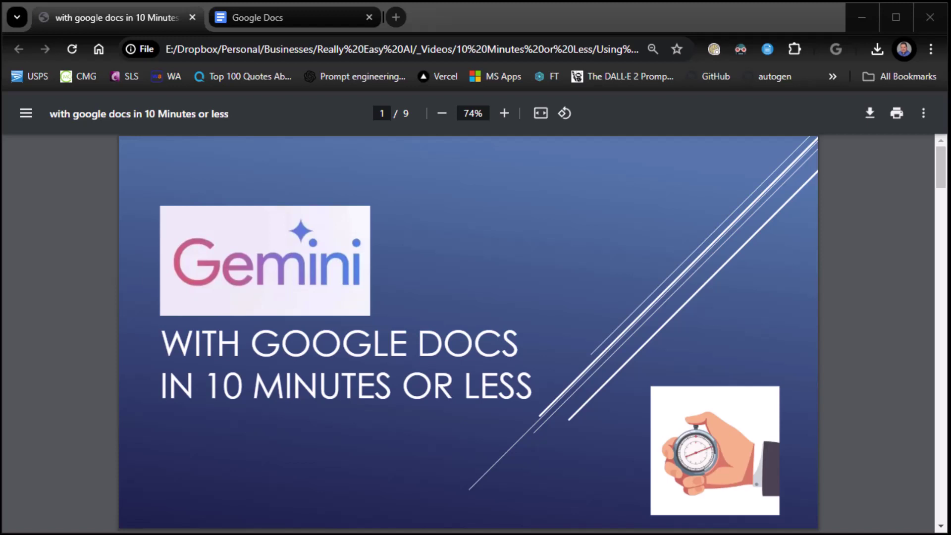
- Focus the browser and page the slide deck forward to slide 3, the Help me write slide
click(49, 366)
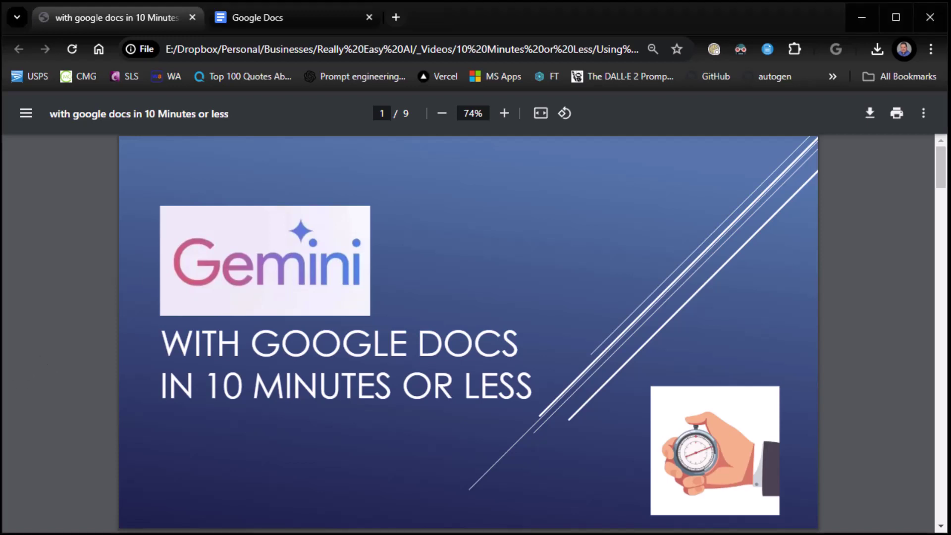
key(Page_Down)
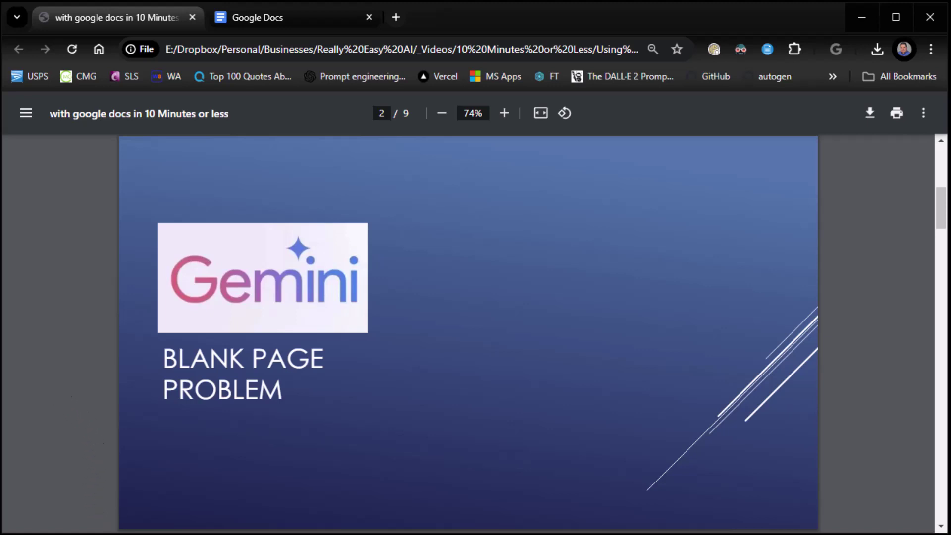
key(Right)
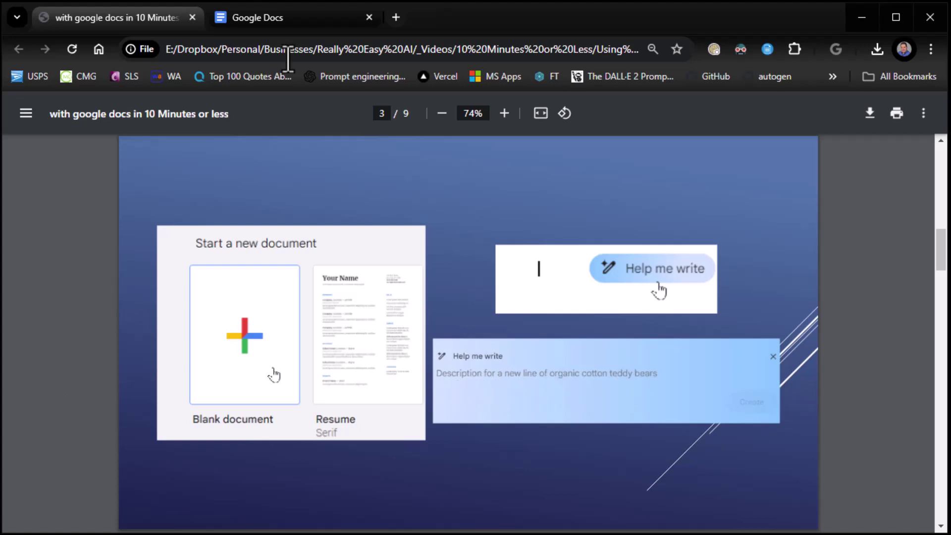
- Create a new blank Google Docs document and bring up its Help me write panel
click(252, 20)
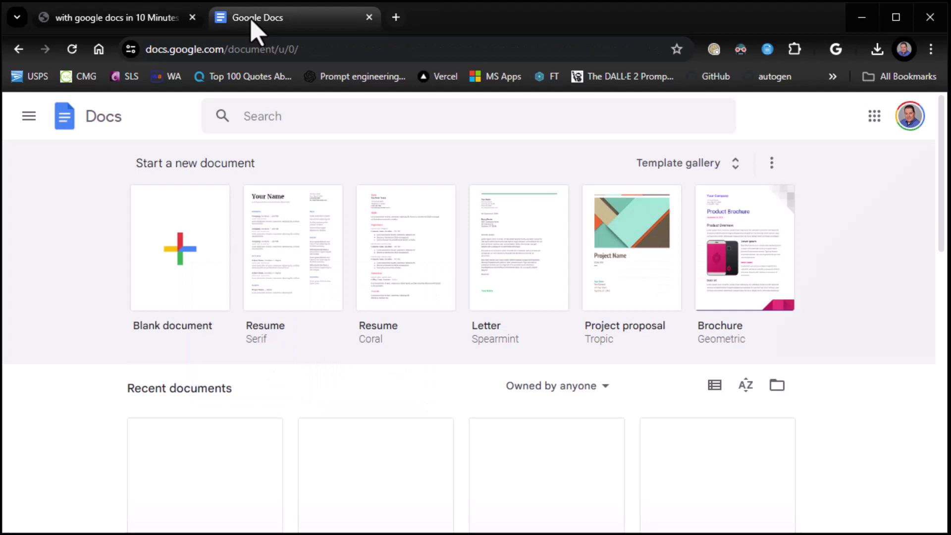
click(183, 254)
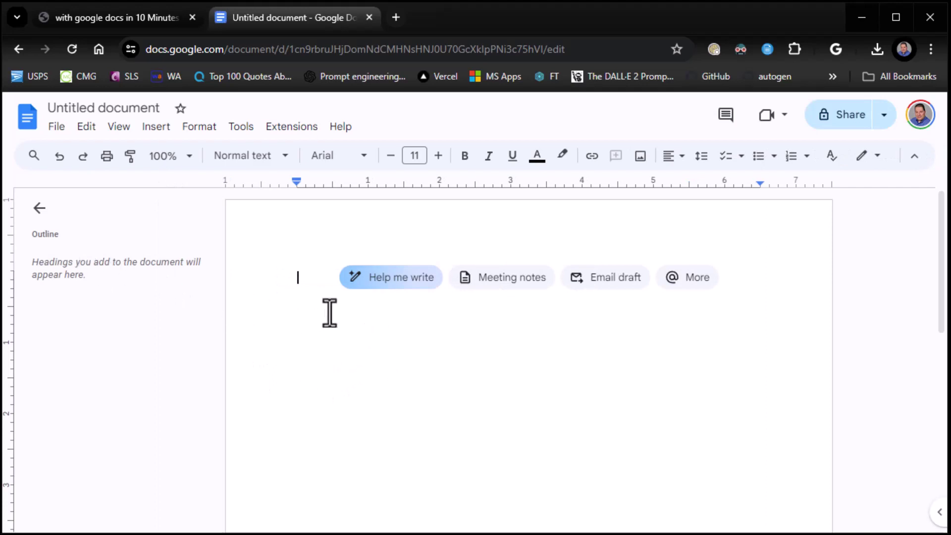
click(494, 283)
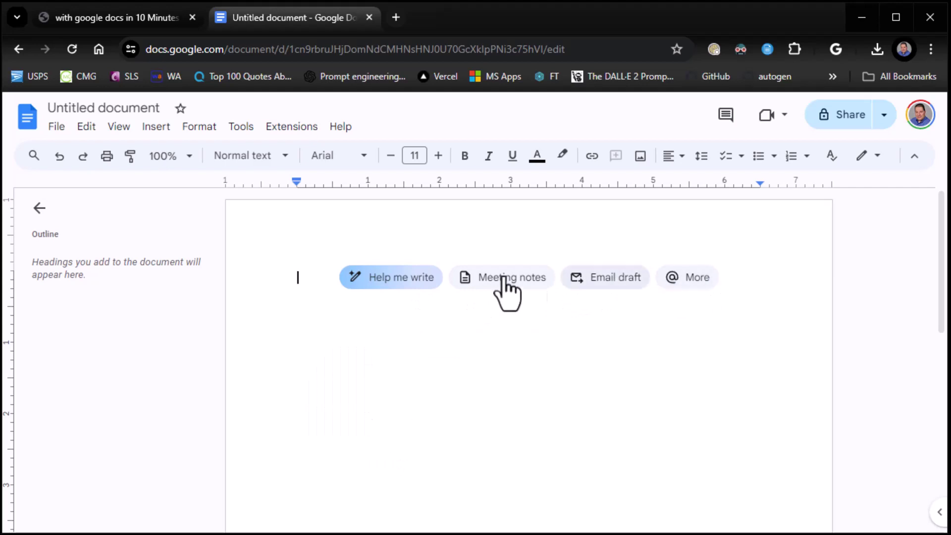
click(388, 290)
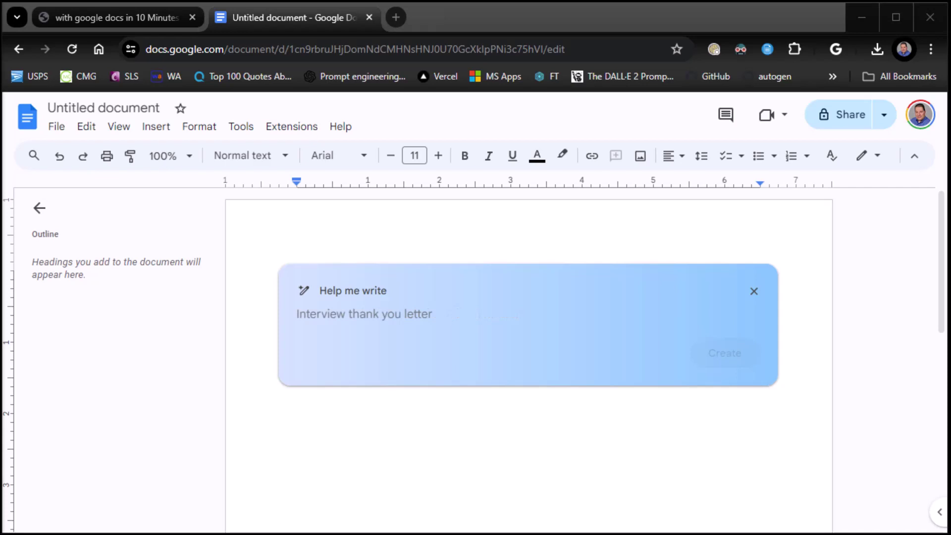
- Paste a prompt asking for a MEAN-stack developer job description needing 2 years' experience
click(446, 322)
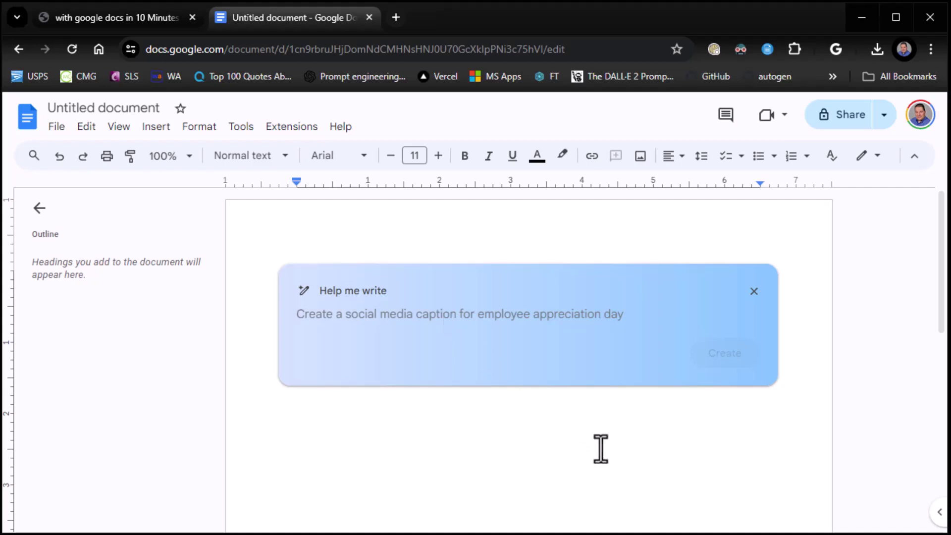
text(We need to hire a full stack developer that knows the MEAN stack. Write me a job description for this position and make sure they have at least 2 years of experience)
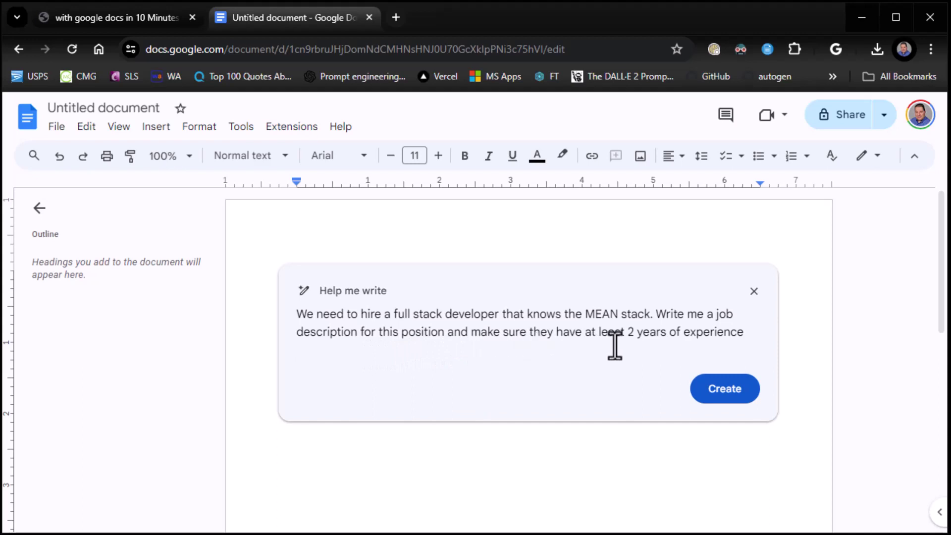
- Generate the 'Full Stack Developer (MEAN Stack)' draft and check the Refine options list
click(723, 389)
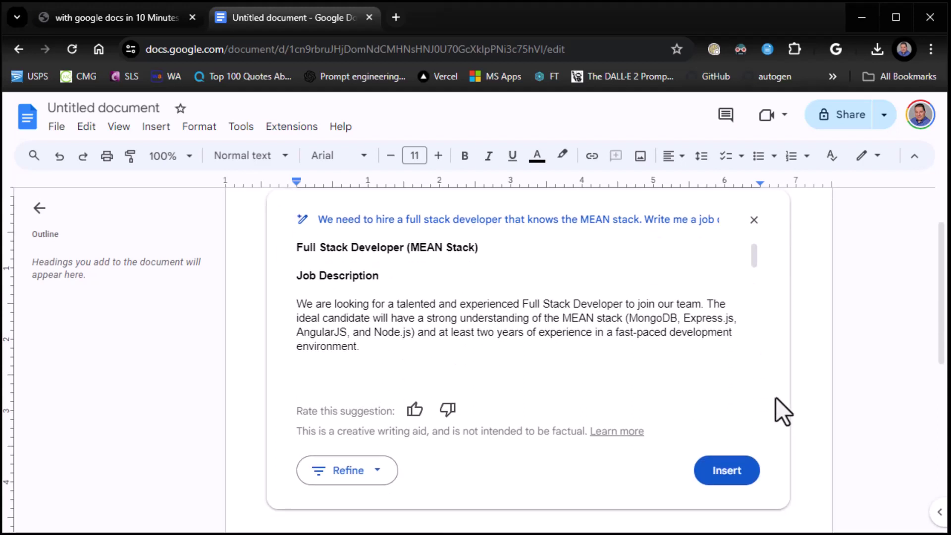
scroll(548, 403, down, 3)
scroll(549, 393, up, 3)
scroll(564, 376, up, 2)
scroll(563, 375, down, 2)
click(376, 477)
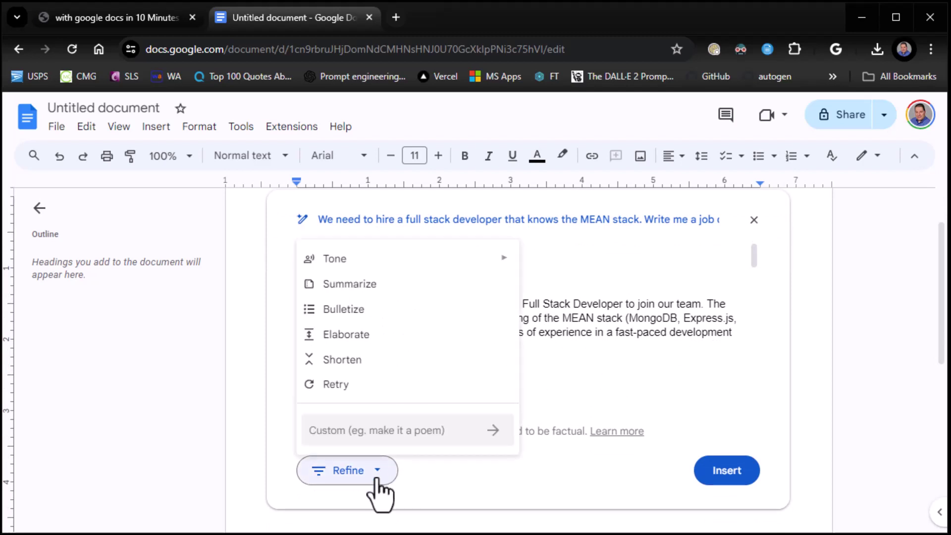
click(599, 378)
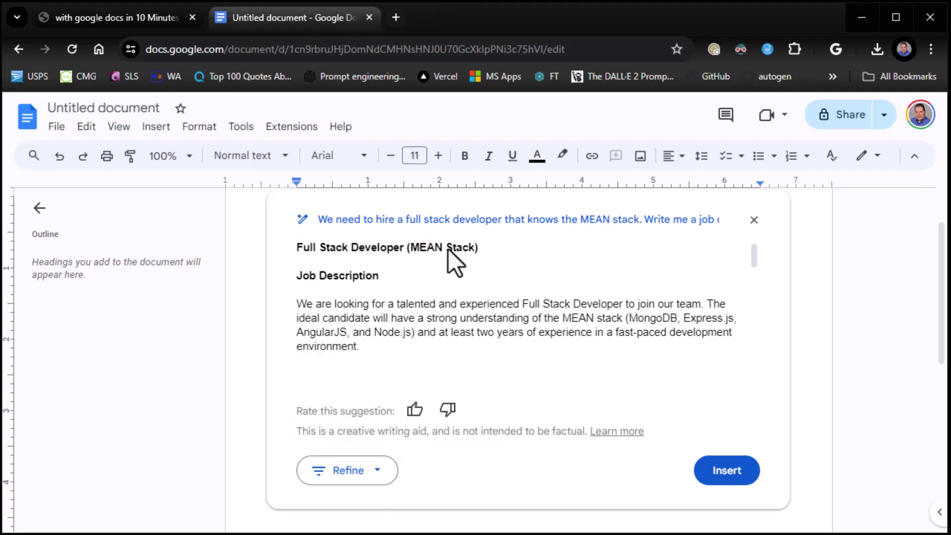
- Edit the prompt to request a 'full job description' instead of 'a job description'
click(494, 220)
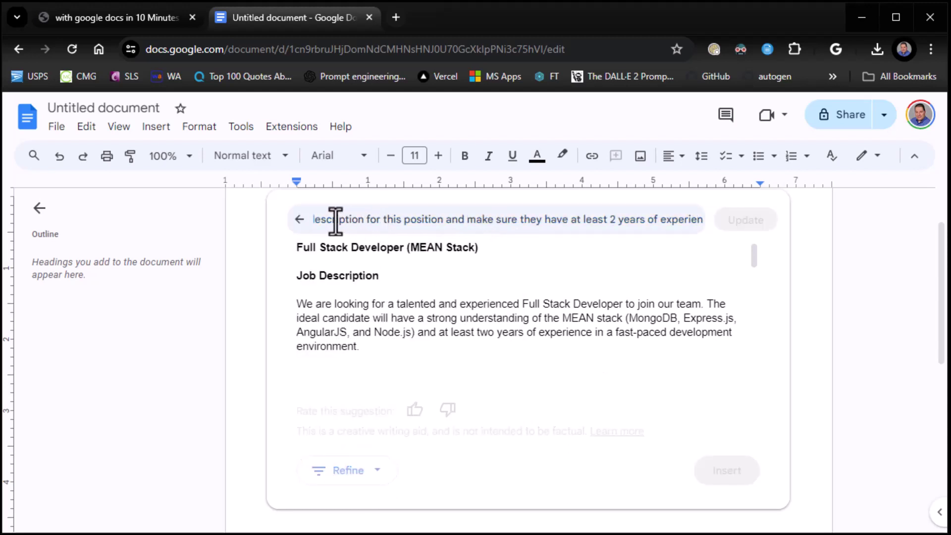
key(Home)
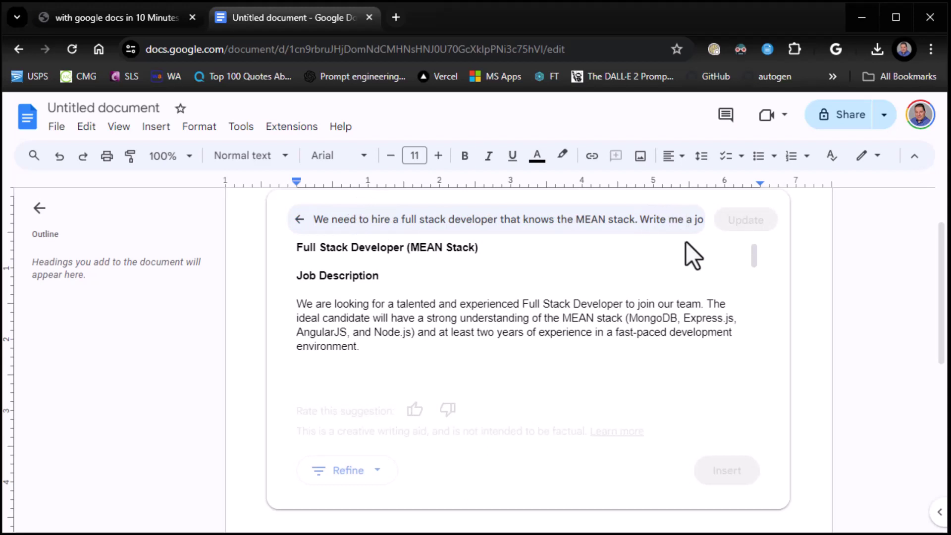
text(full)
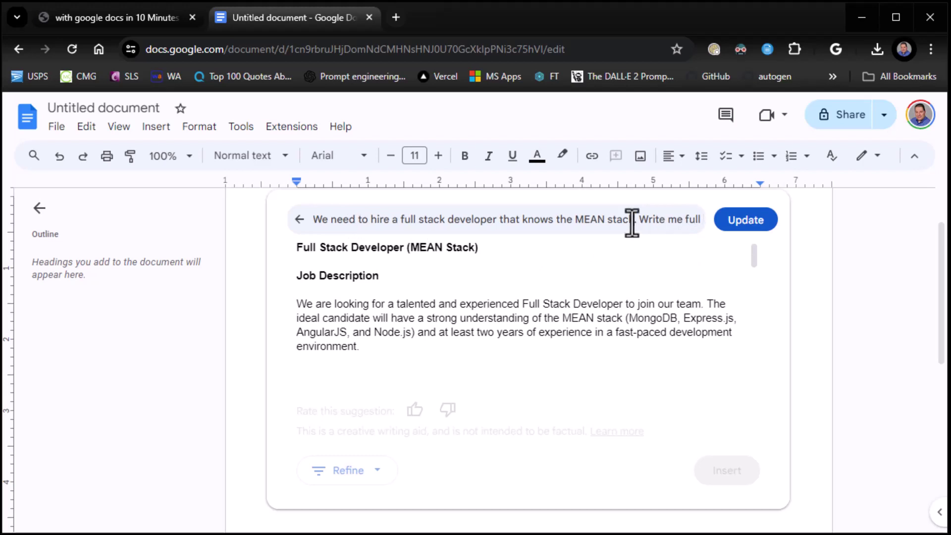
key(End)
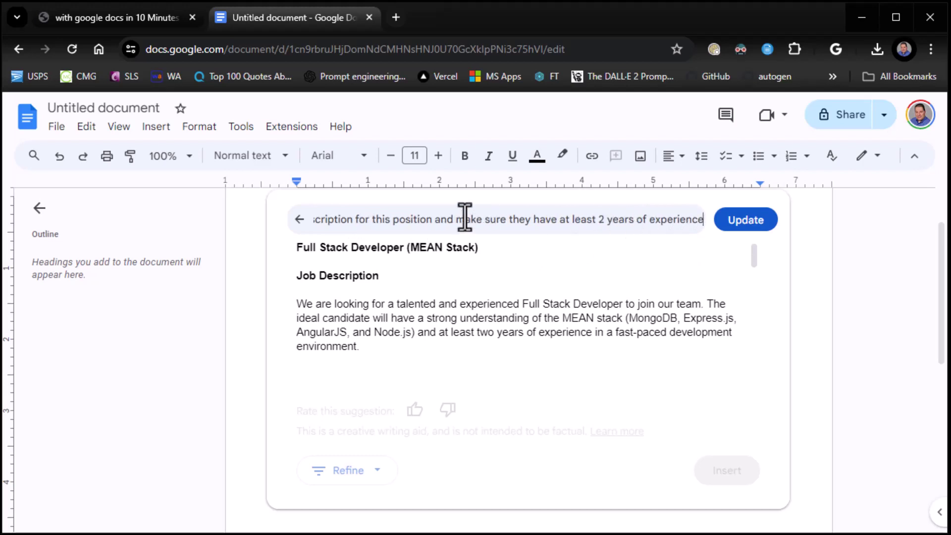
key(Home)
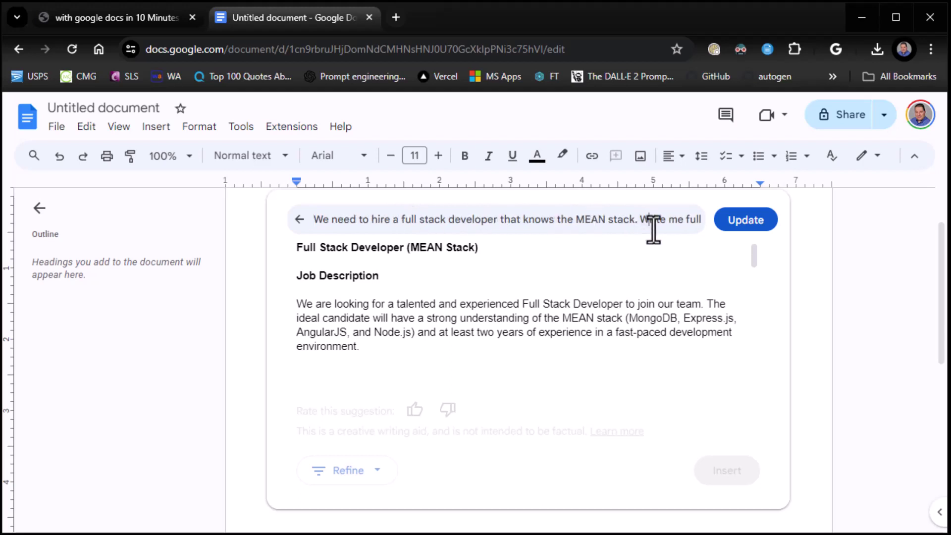
text(job description)
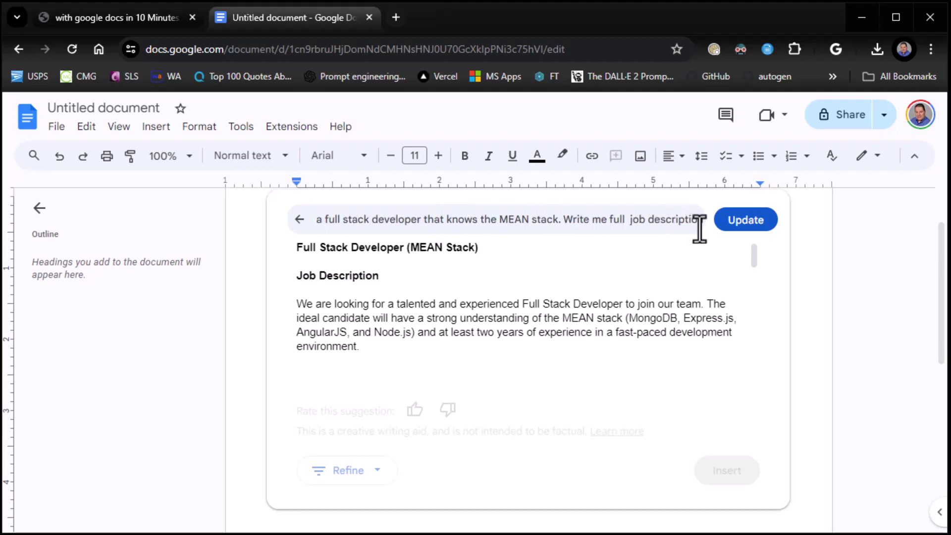
- Regenerate the suggestion from the revised prompt and review the new full job description
click(745, 222)
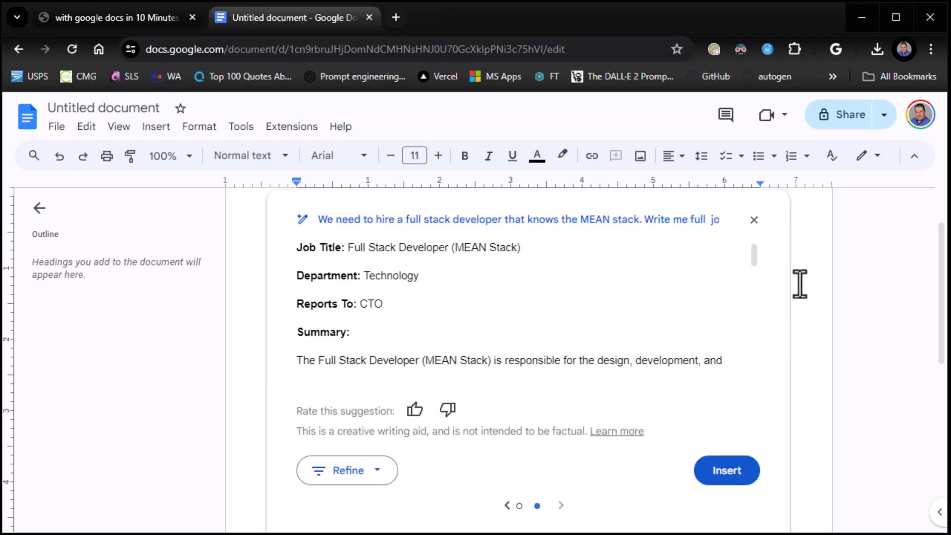
scroll(693, 293, down, 5)
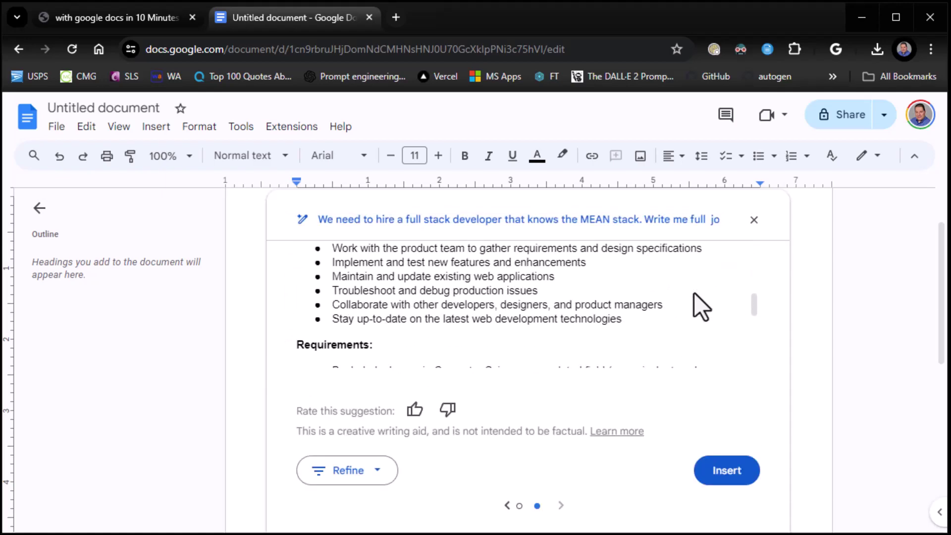
scroll(694, 293, up, 3)
scroll(694, 293, down, 2)
scroll(694, 293, up, 4)
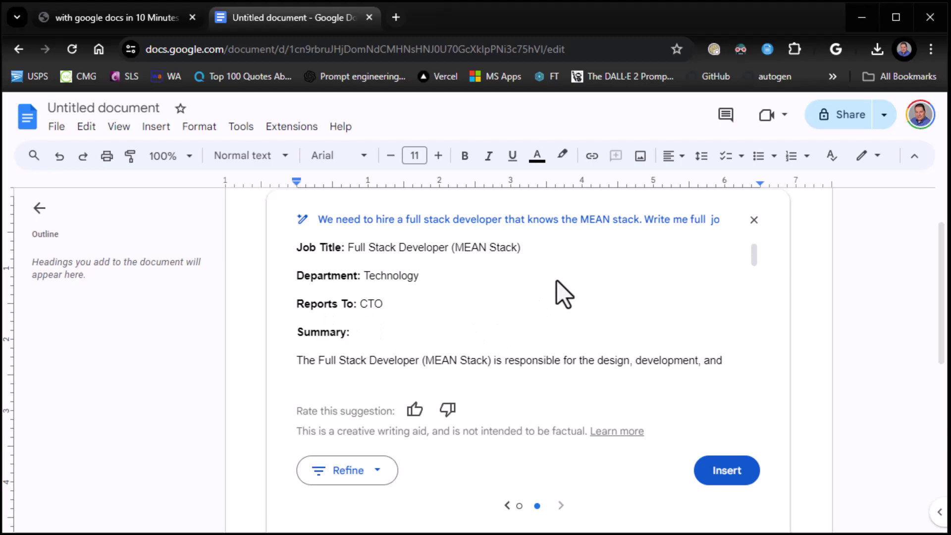
scroll(556, 287, down, 8)
scroll(557, 283, down, 2)
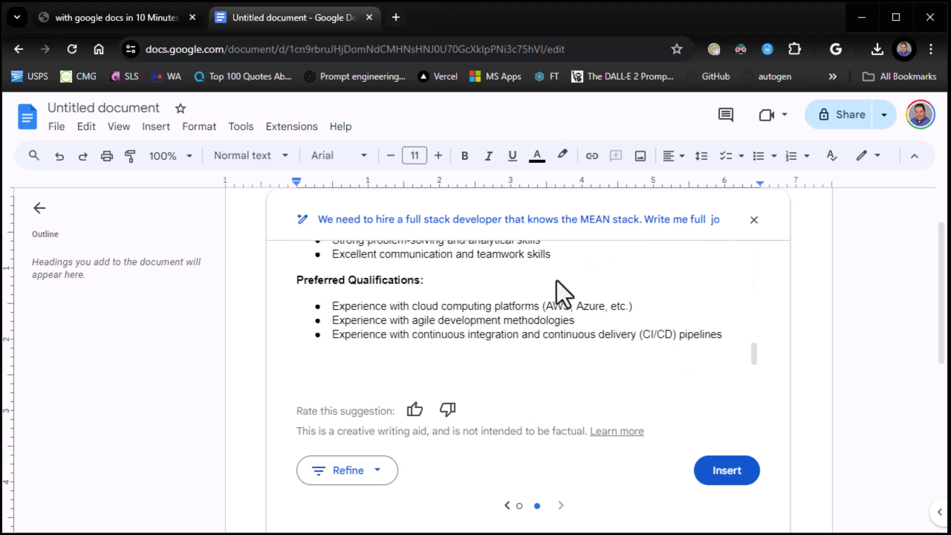
- Insert the job description into the document and review it through Preferred Qualifications
click(724, 472)
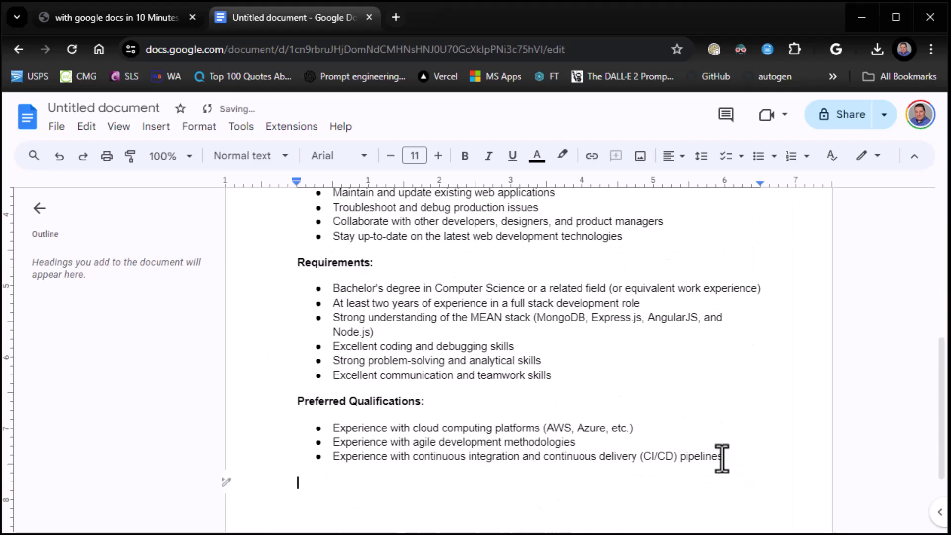
scroll(718, 378, up, 3)
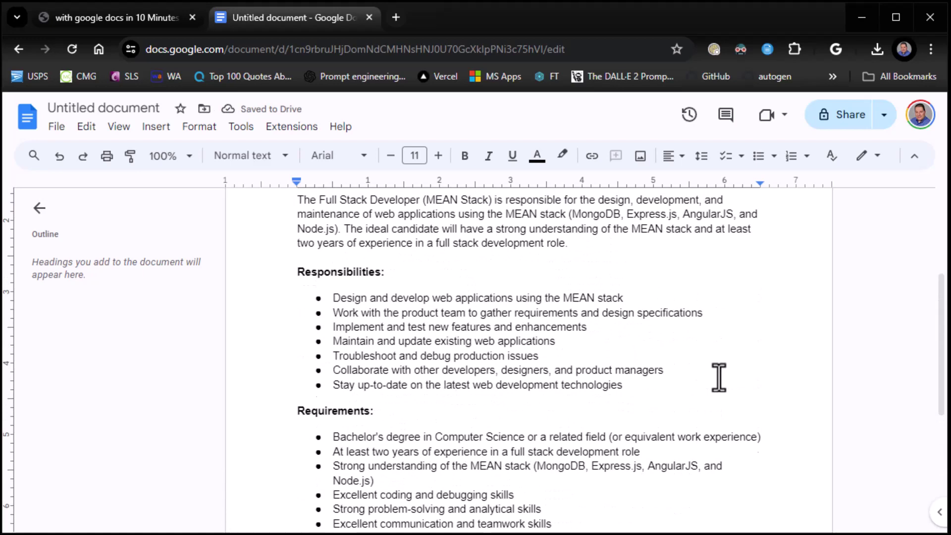
scroll(719, 377, up, 3)
scroll(719, 378, down, 2)
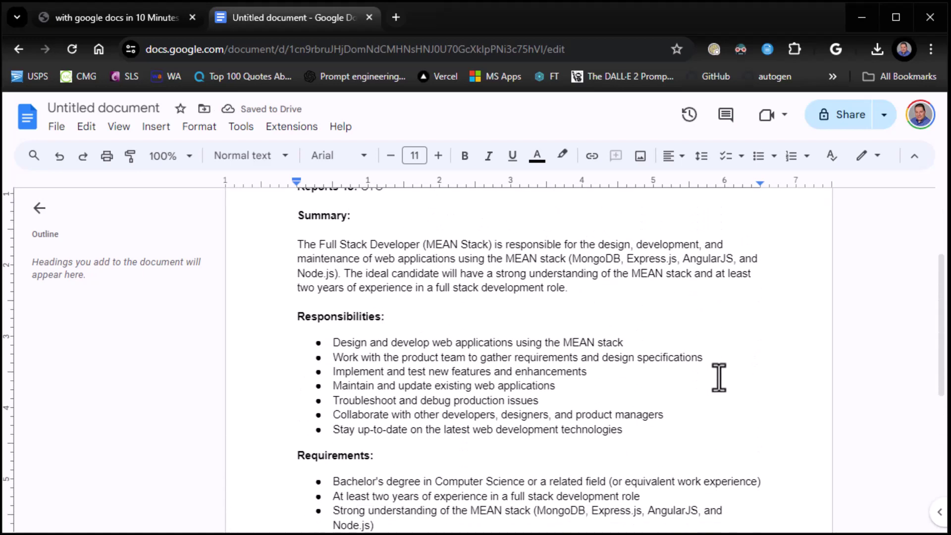
scroll(718, 377, down, 5)
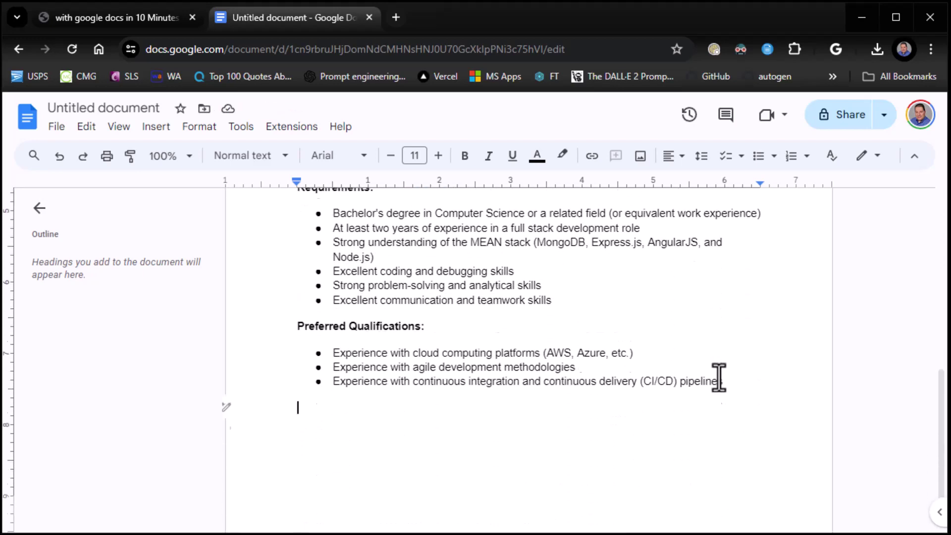
scroll(719, 381, down, 1)
scroll(494, 361, up, 1)
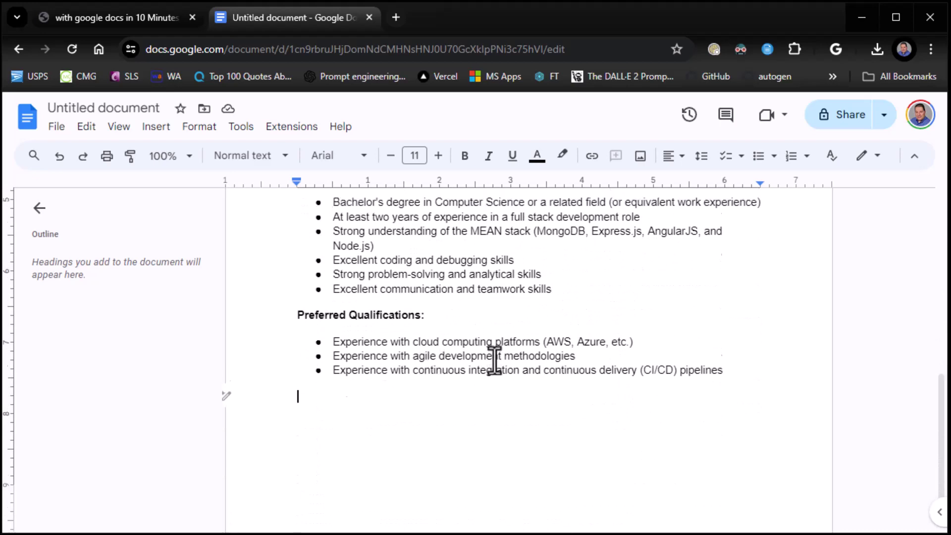
scroll(494, 361, up, 5)
scroll(494, 362, up, 3)
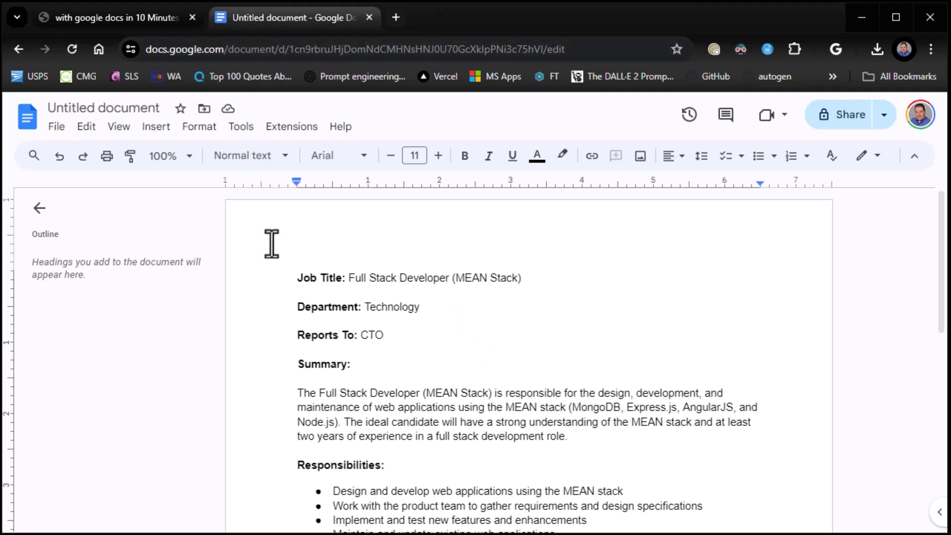
- Advance the tutorial deck to the slide-5 Gmail Help me write slide, then return to the document
click(126, 19)
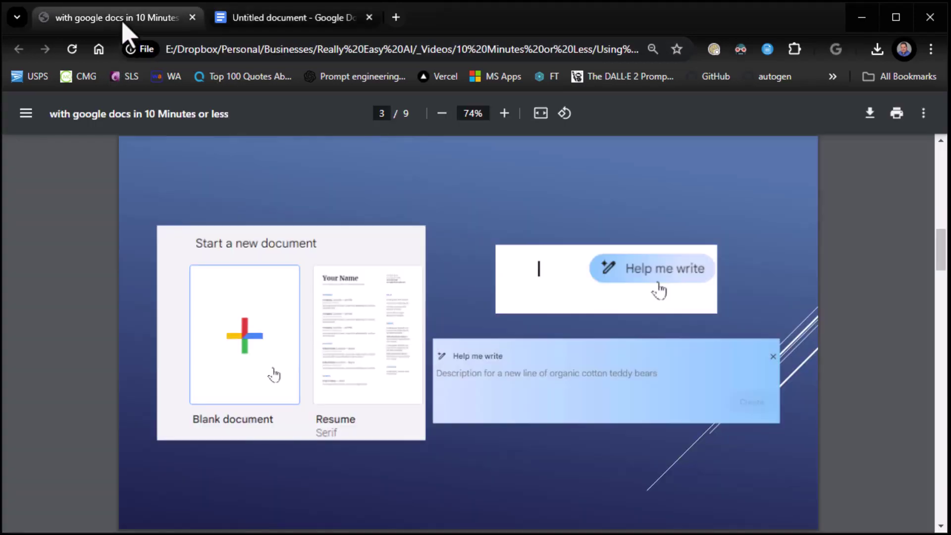
key(Page_Down)
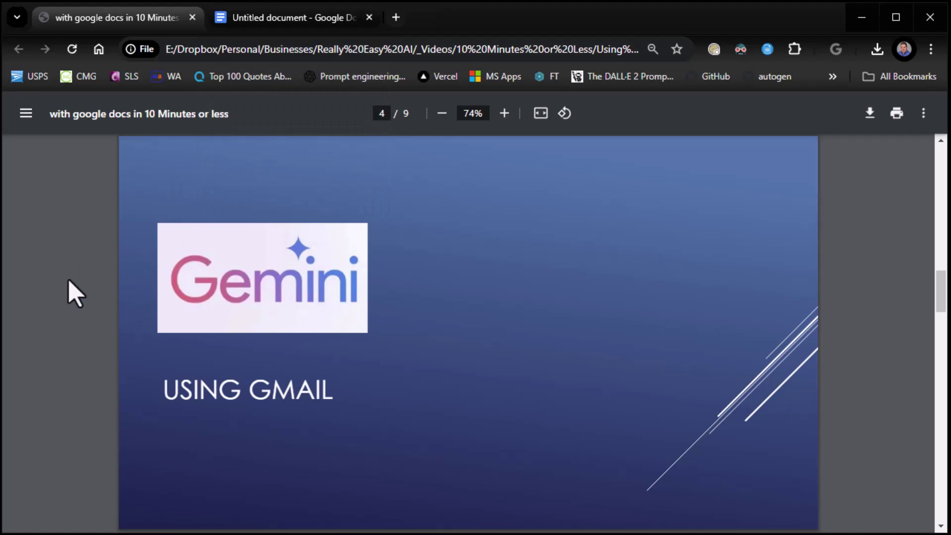
key(Page_Down)
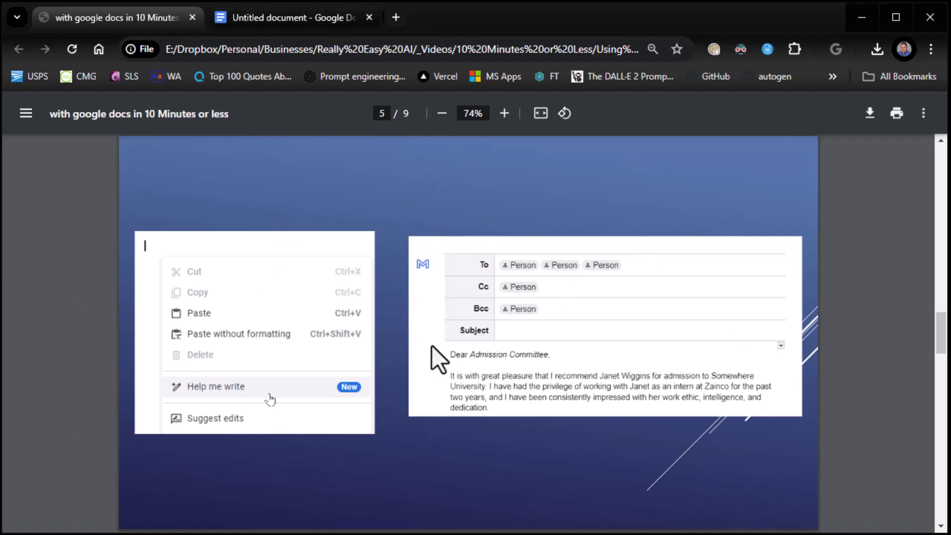
click(319, 23)
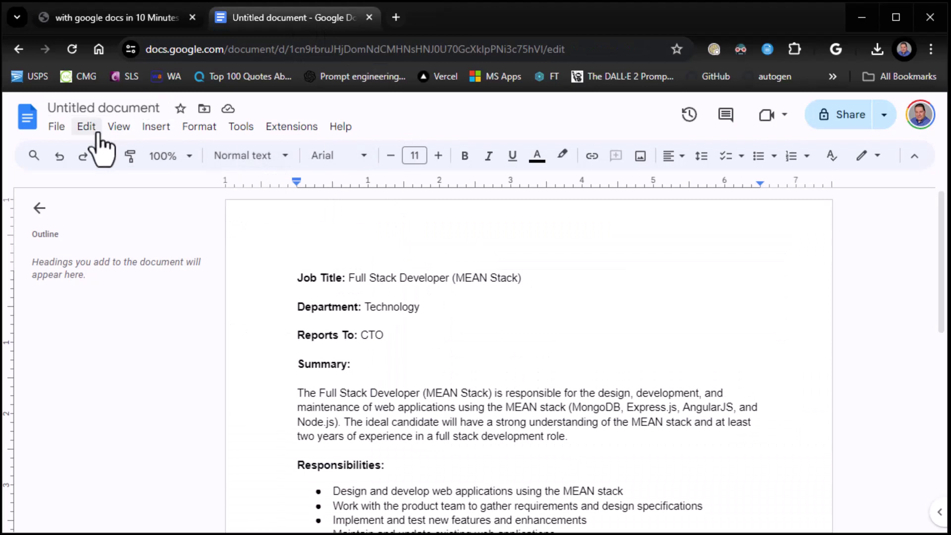
- Trash the untitled job description document via File and go to the Docs home screen
click(56, 129)
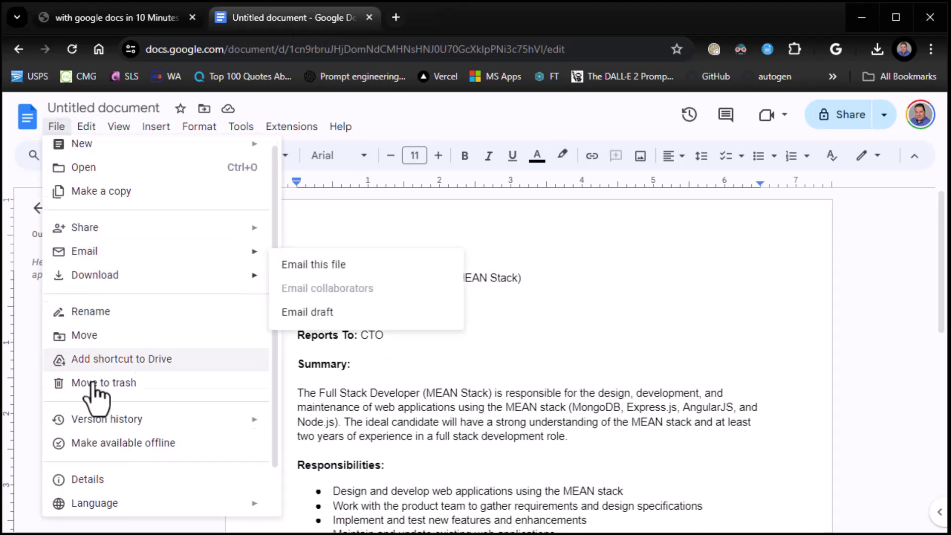
scroll(119, 445, down, 2)
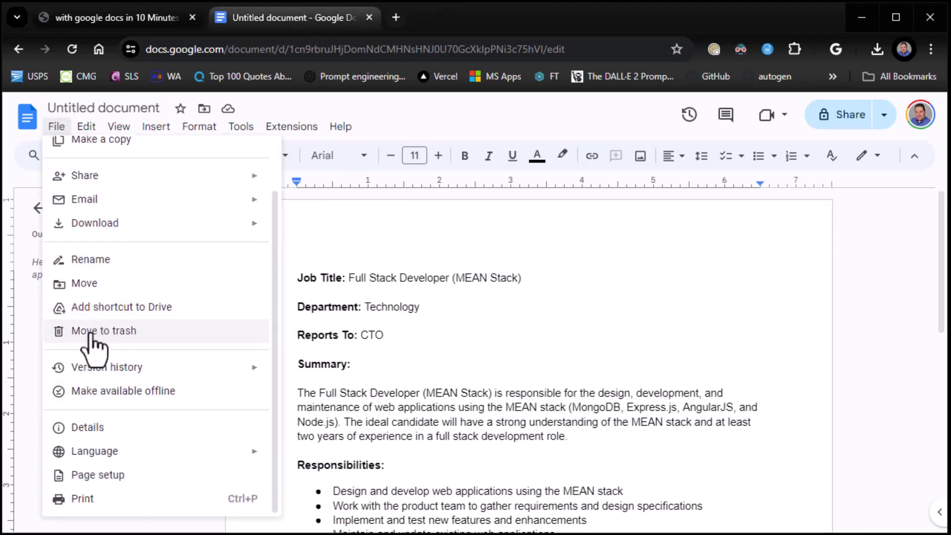
click(90, 331)
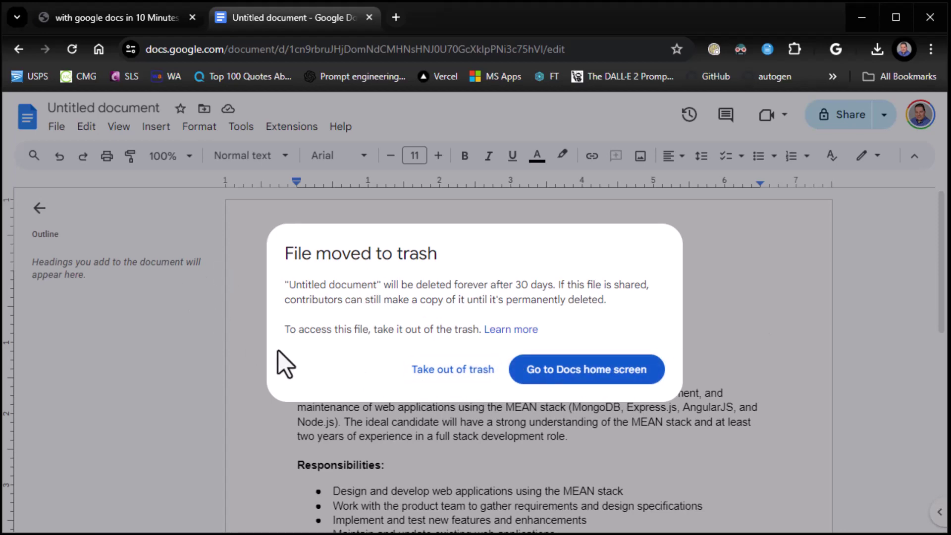
click(549, 376)
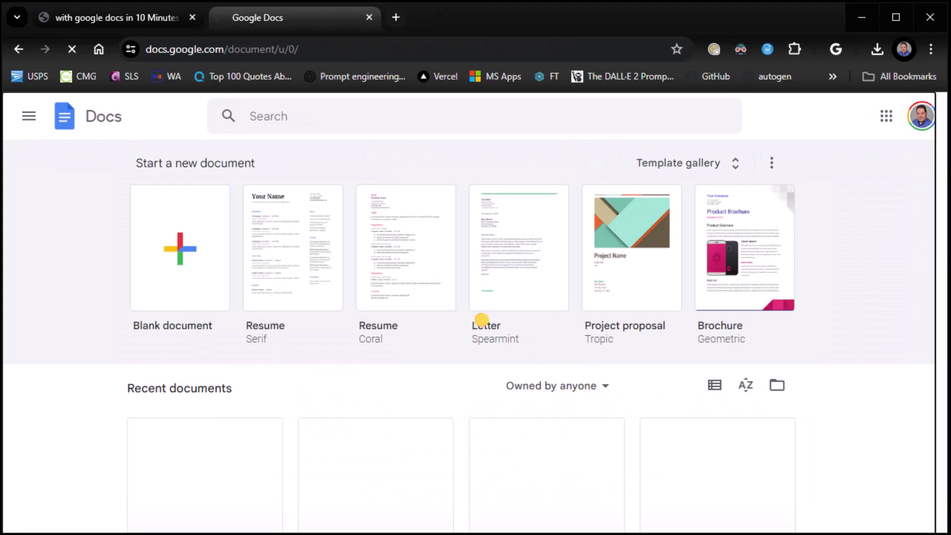
- In a new blank document, paste the student recommendation-letter email prompt into Help me write and generate
click(481, 320)
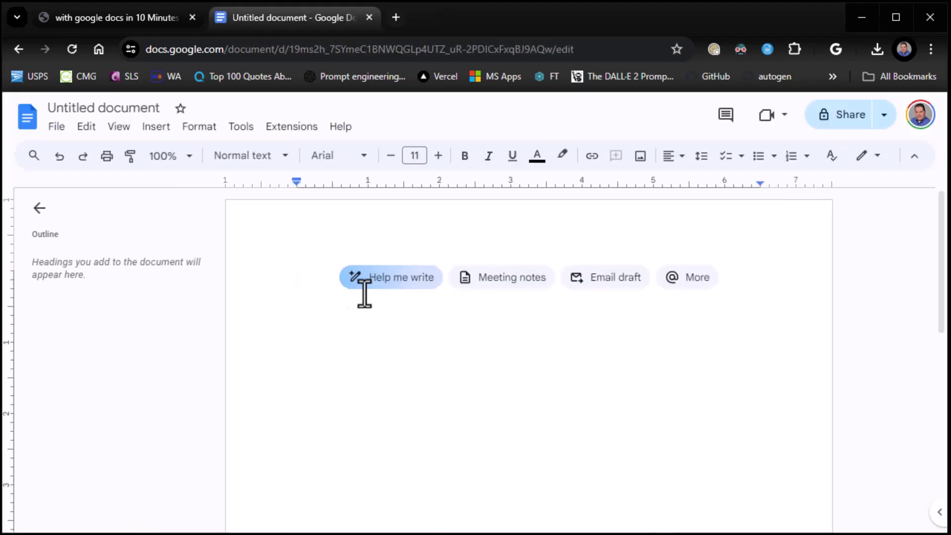
click(365, 286)
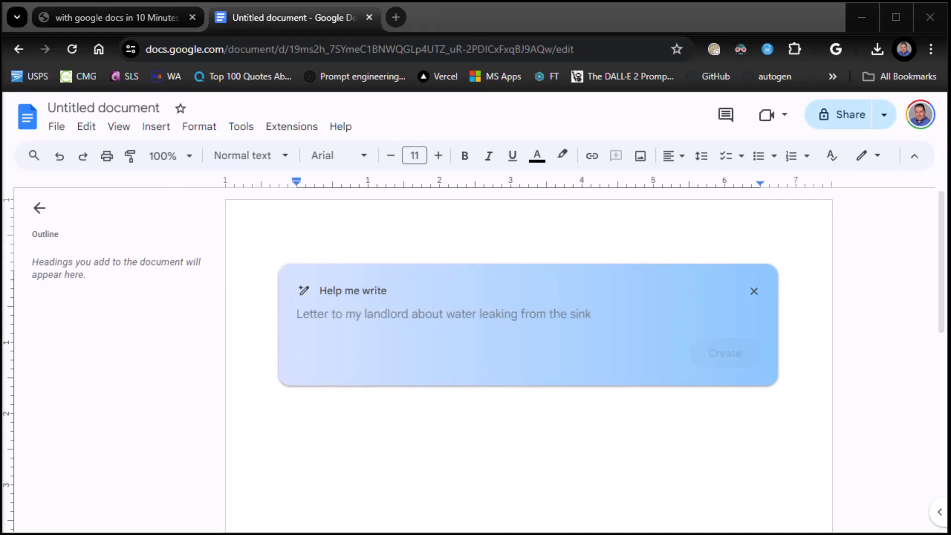
click(414, 311)
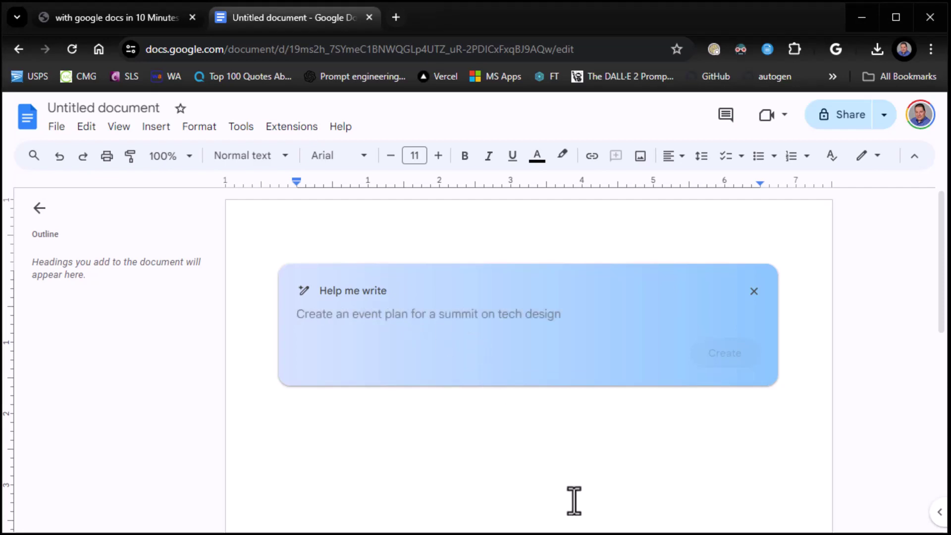
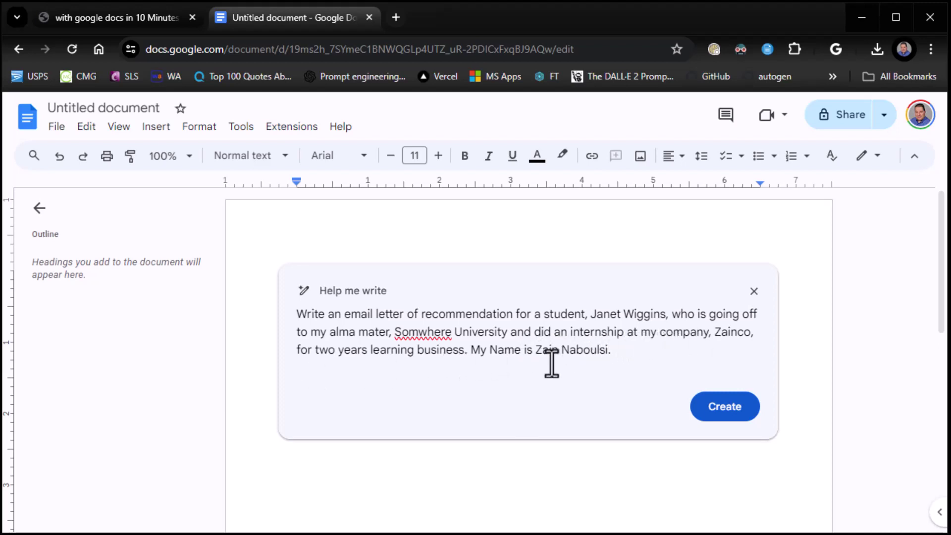
click(724, 406)
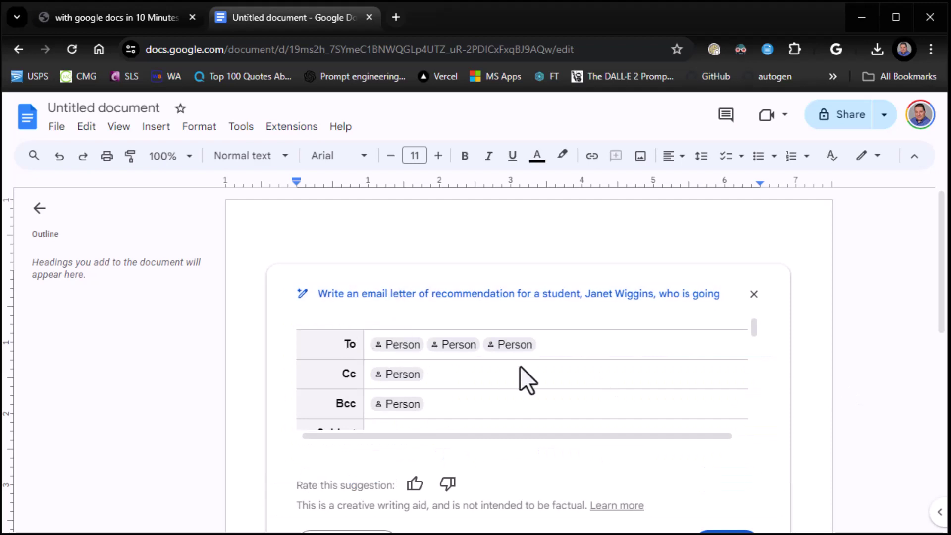
- Scroll the Admissions Committee MBA recommendation draft down to its 'Sincerely' sign-off and Insert button
scroll(520, 367, down, 2)
scroll(336, 339, up, 2)
scroll(439, 365, down, 3)
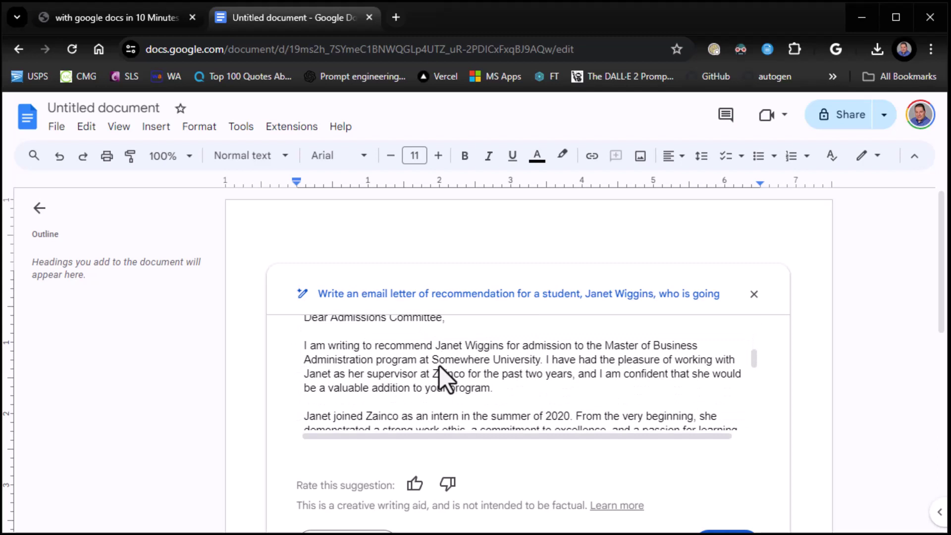
scroll(438, 366, up, 1)
scroll(415, 368, up, 1)
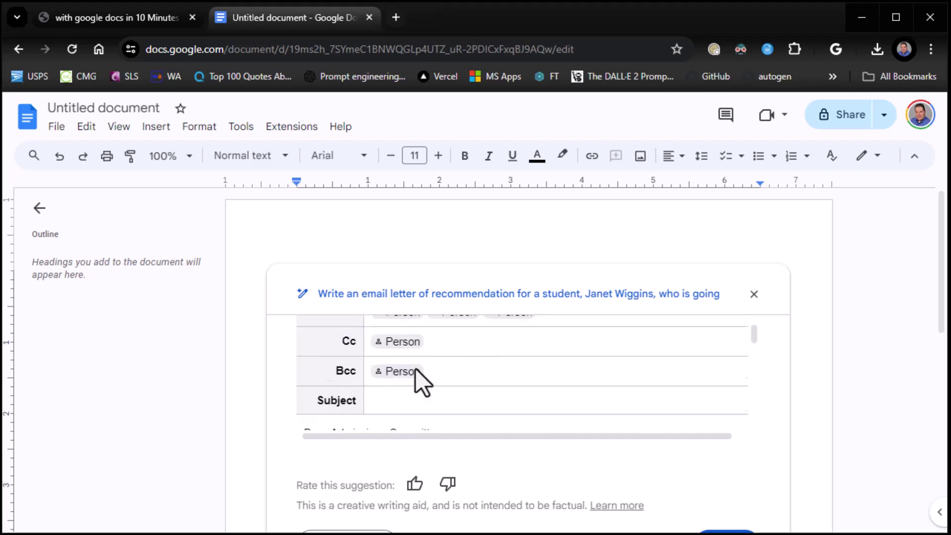
scroll(415, 369, down, 2)
scroll(415, 369, down, 2)
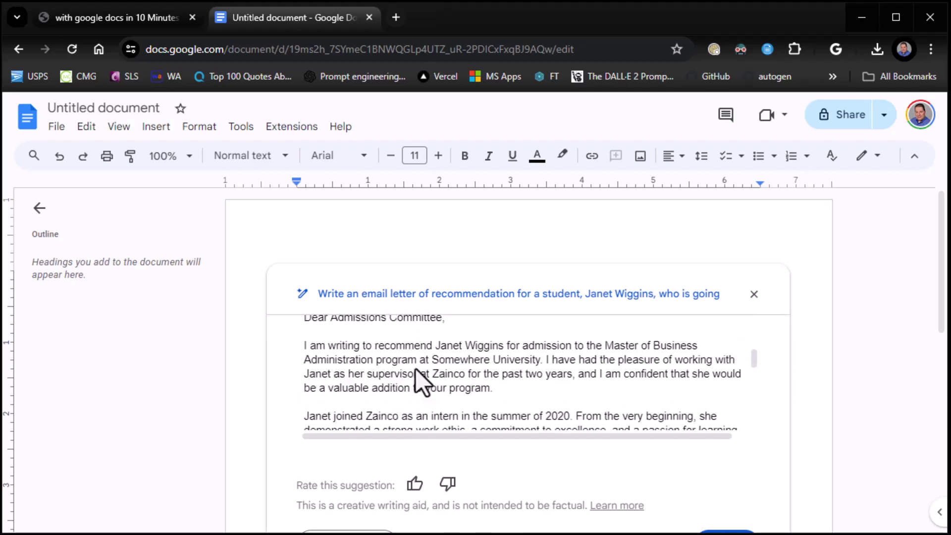
scroll(533, 381, down, 6)
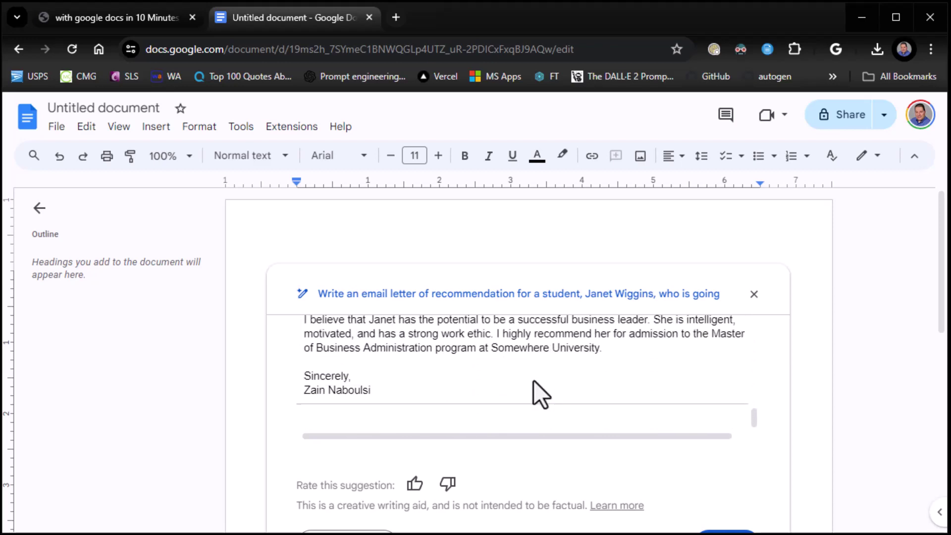
scroll(774, 414, down, 3)
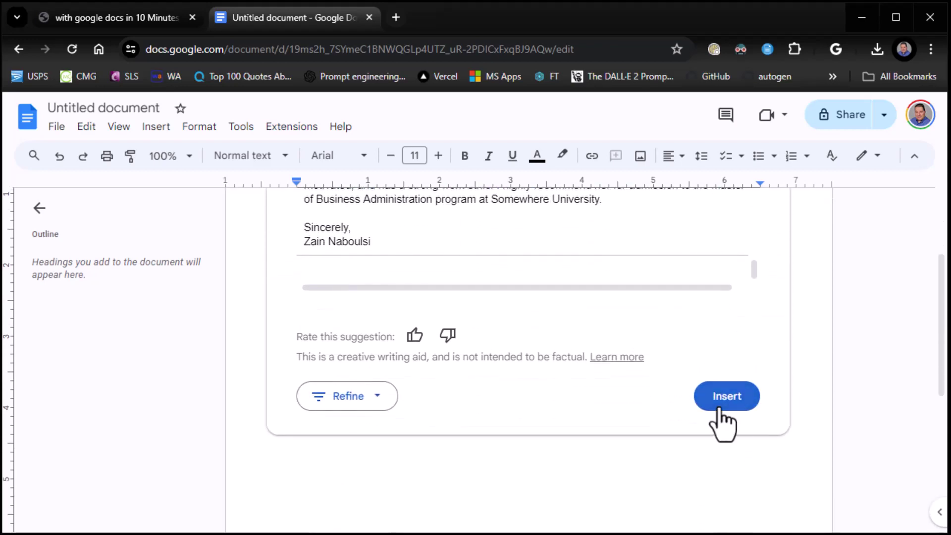
- Insert Gemini's suggested recommendation email draft into the document, leaving the recipient empty
click(719, 411)
scroll(656, 432, up, 7)
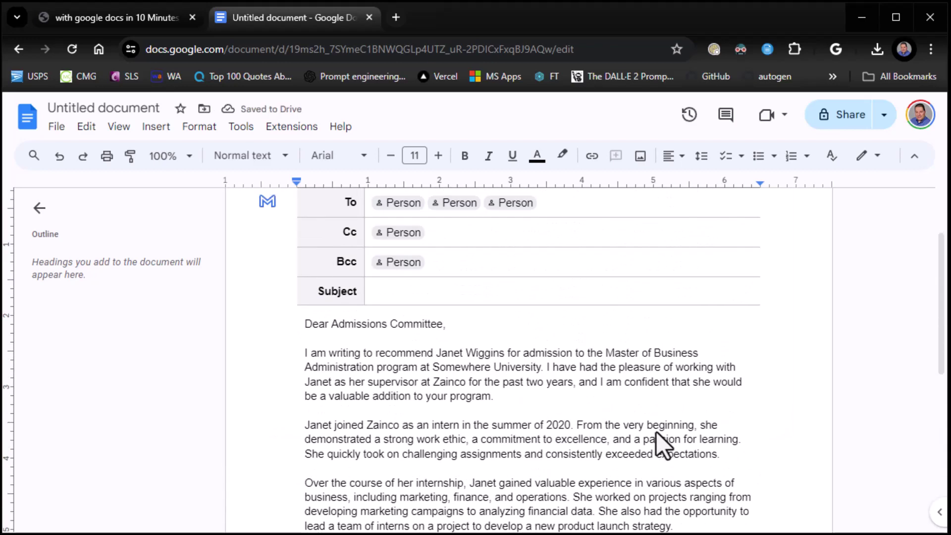
scroll(655, 432, up, 2)
click(402, 305)
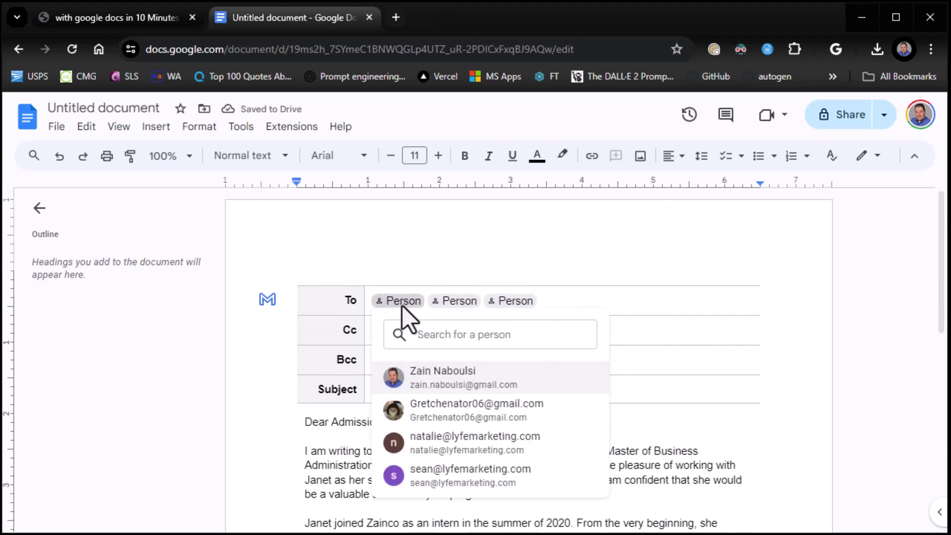
key(Escape)
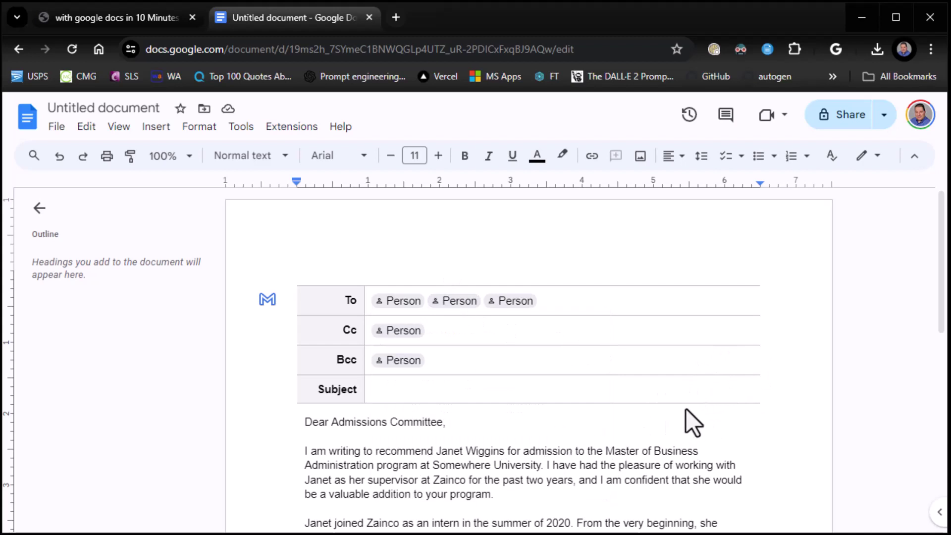
- Set the email draft's subject to 'Recommendation Letter' and return to the tutorial slides
scroll(685, 409, down, 3)
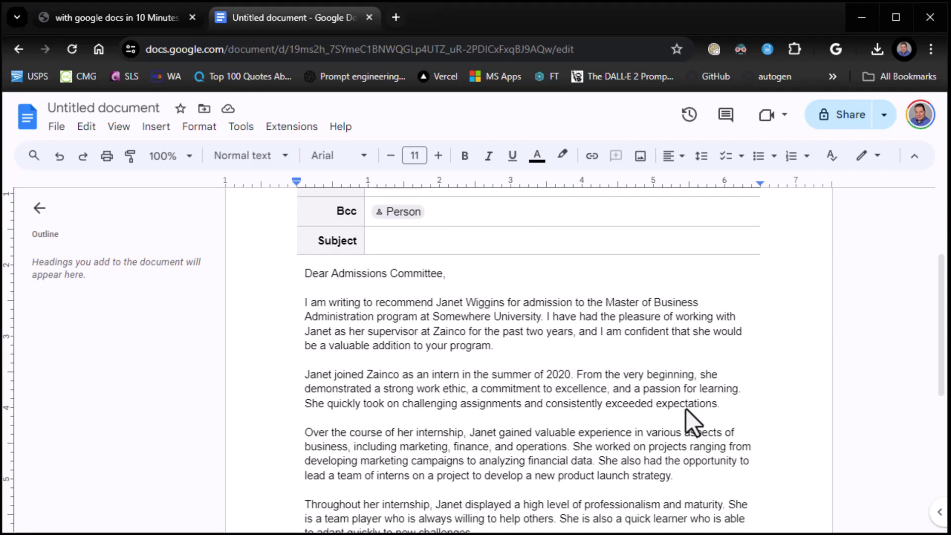
scroll(391, 289, up, 3)
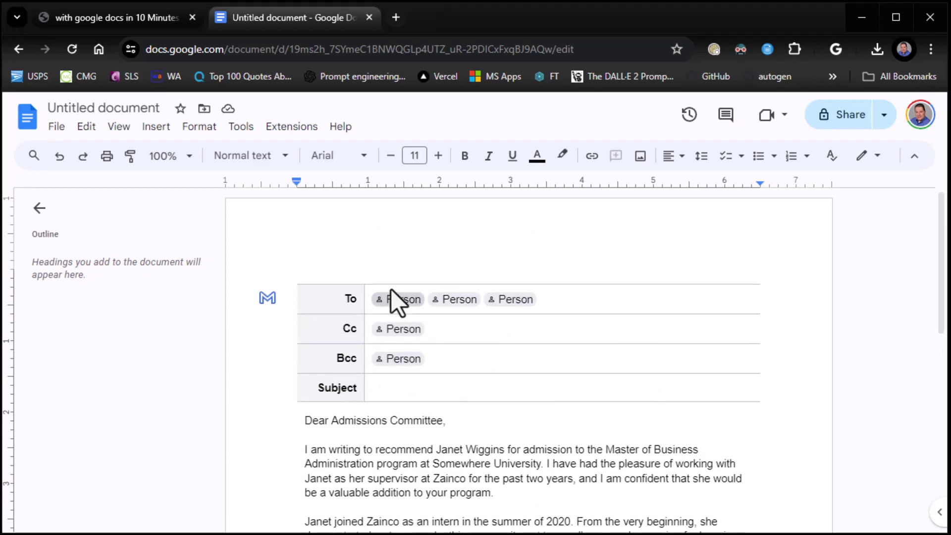
click(412, 385)
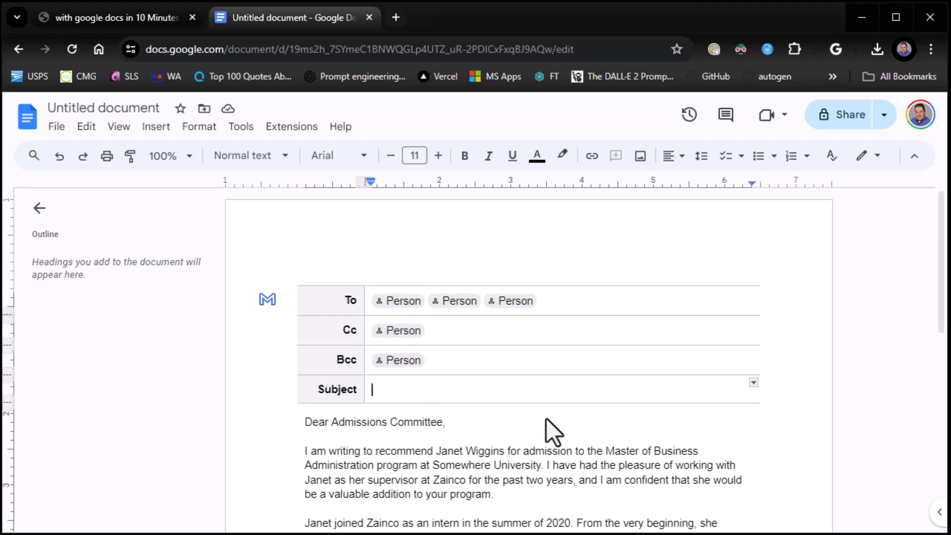
text(R)
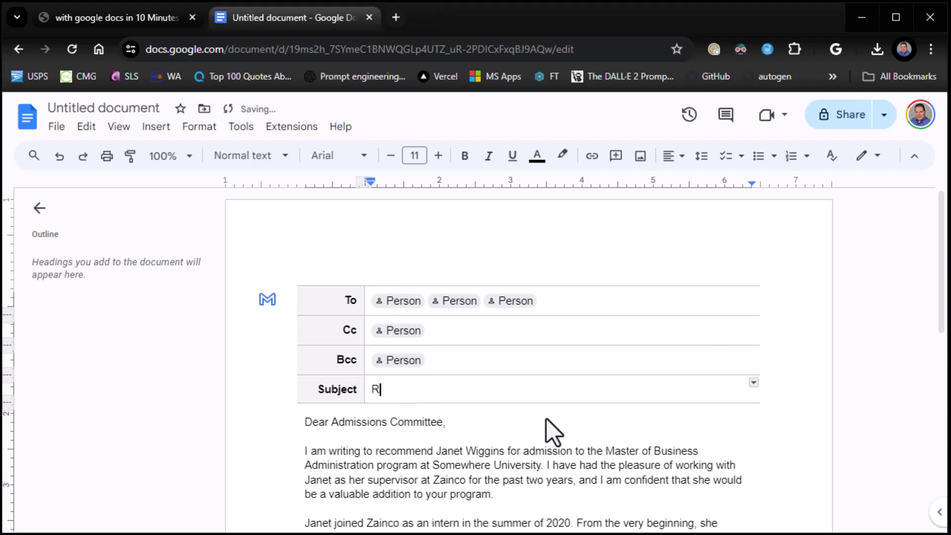
text(ecommendation Letter)
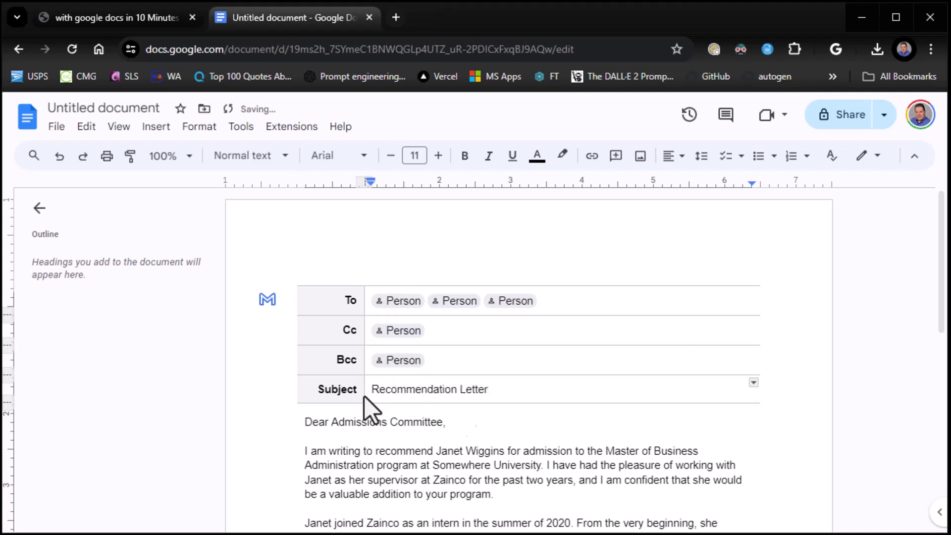
click(95, 20)
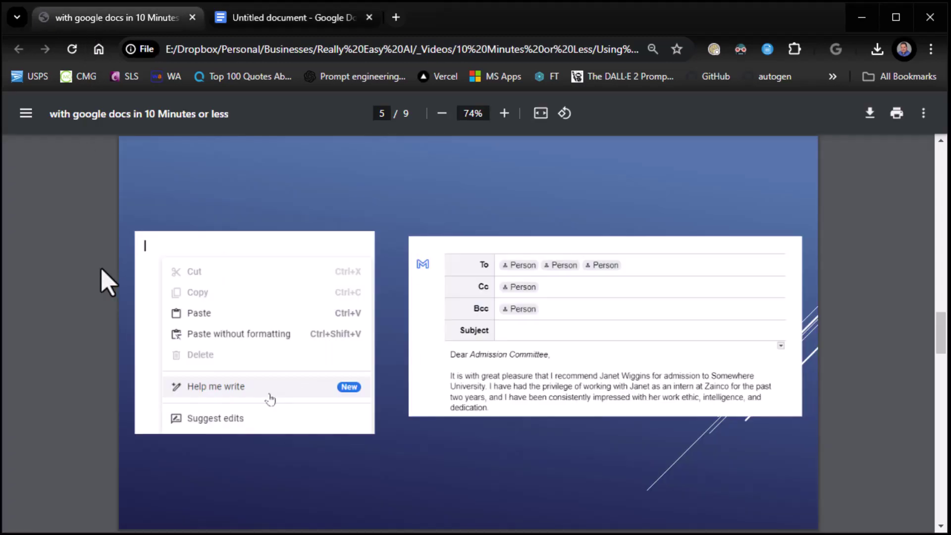
- Advance the tutorial PDF three pages to page 8, the Refine options slide
key(Right)
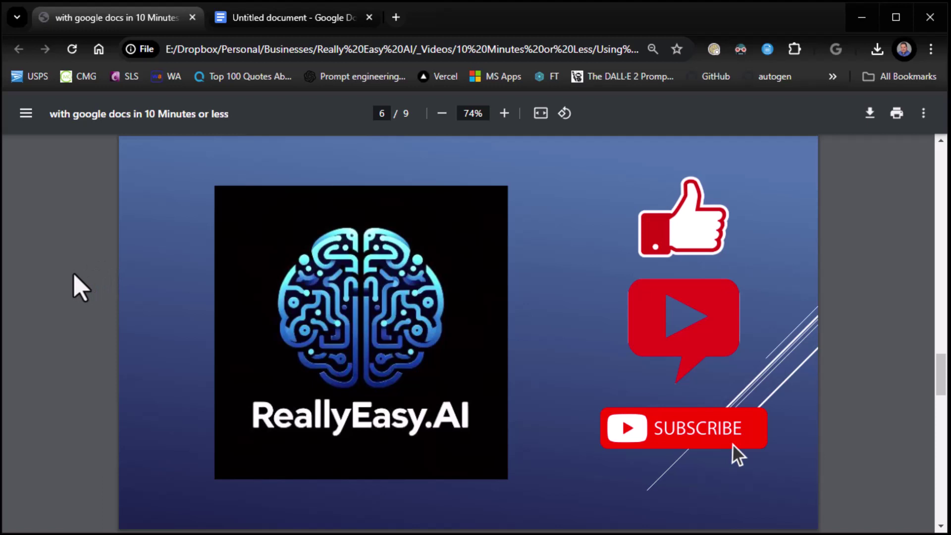
key(Right)
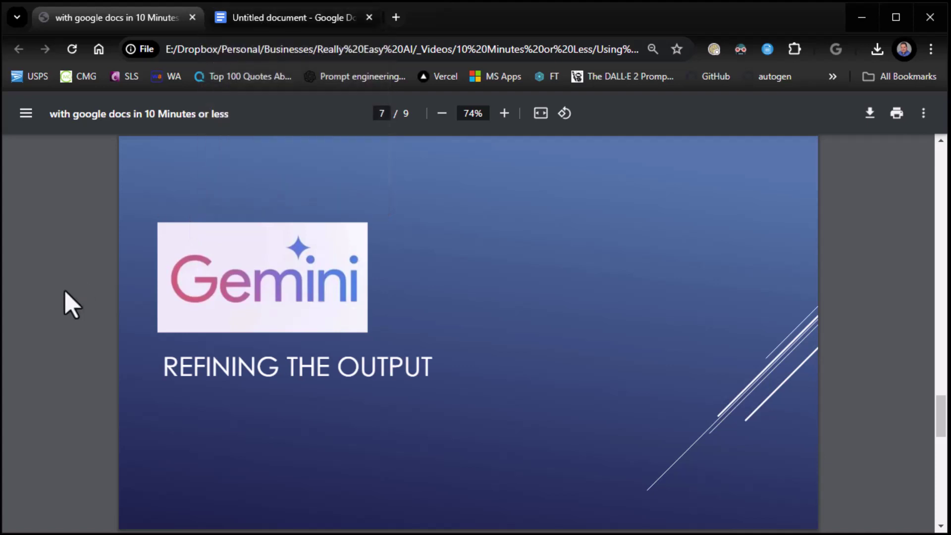
key(Right)
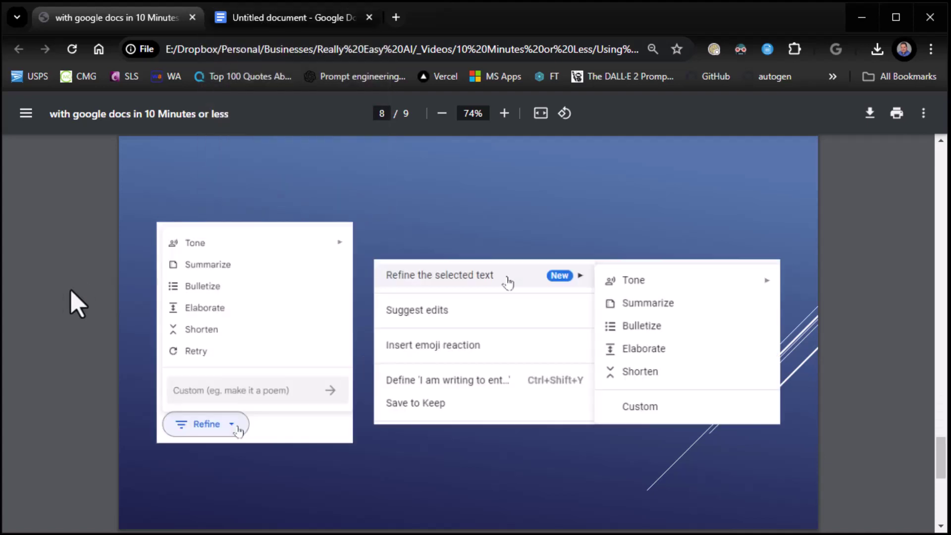
- Trash the recommendation-letter doc via File > Move to trash, then start a Blank document from Docs home
click(328, 19)
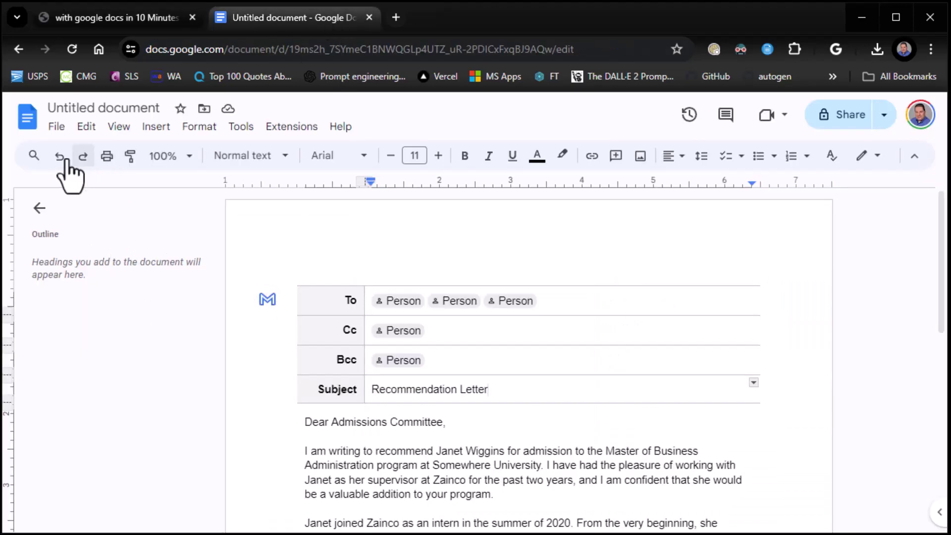
click(57, 127)
scroll(78, 385, down, 3)
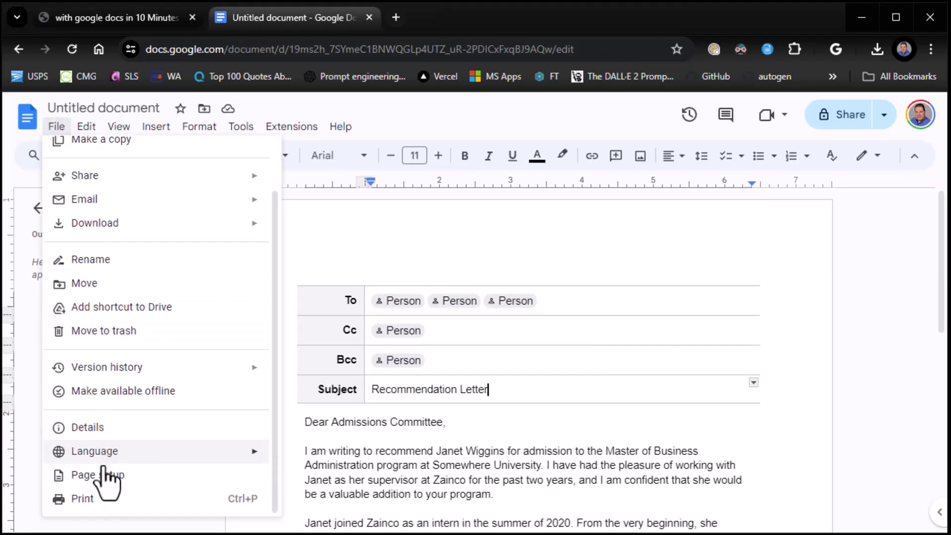
click(104, 339)
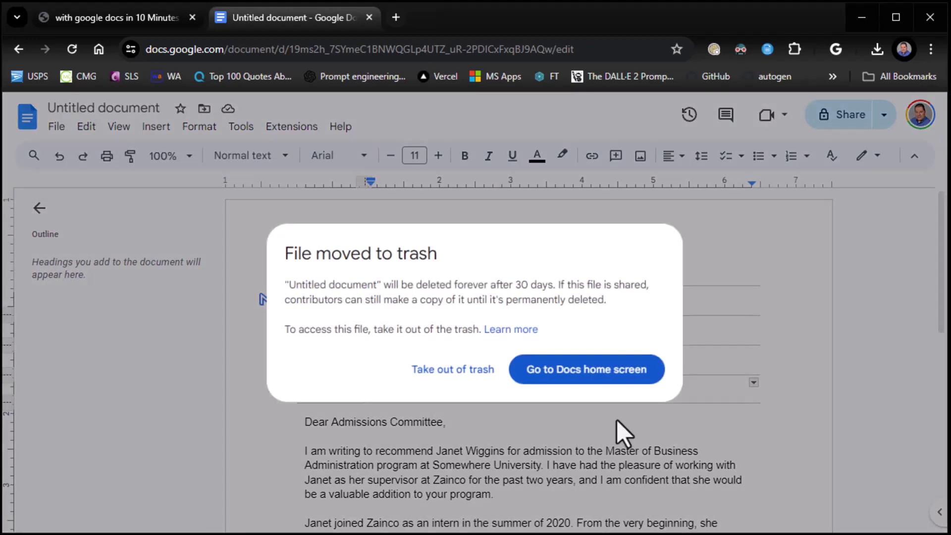
click(555, 369)
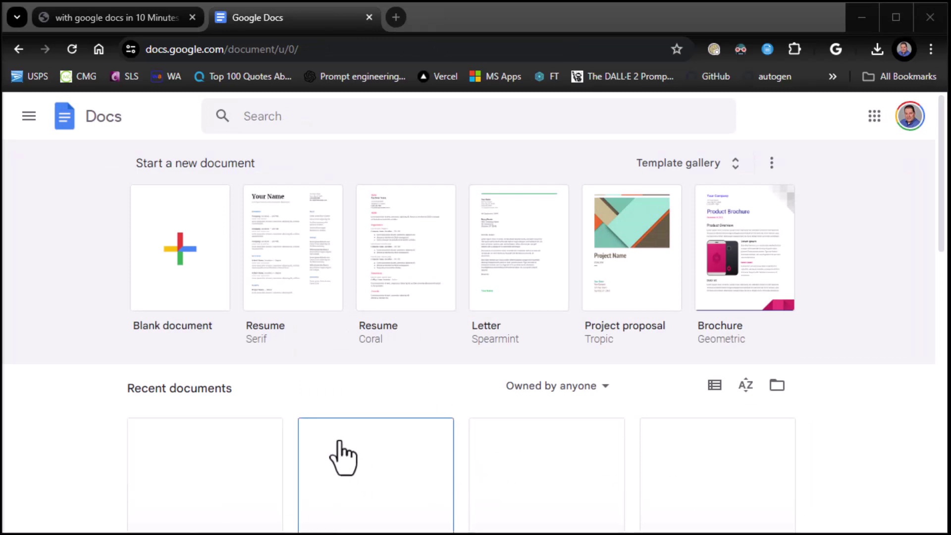
click(192, 258)
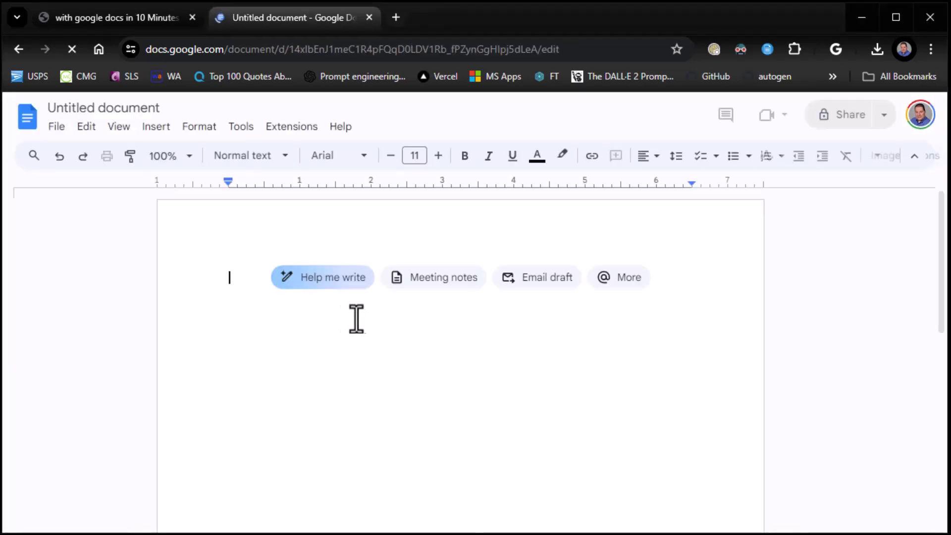
- Paste a MEAN-stack developer job-description prompt into Help me write and generate the draft with 2 years' experience
click(380, 287)
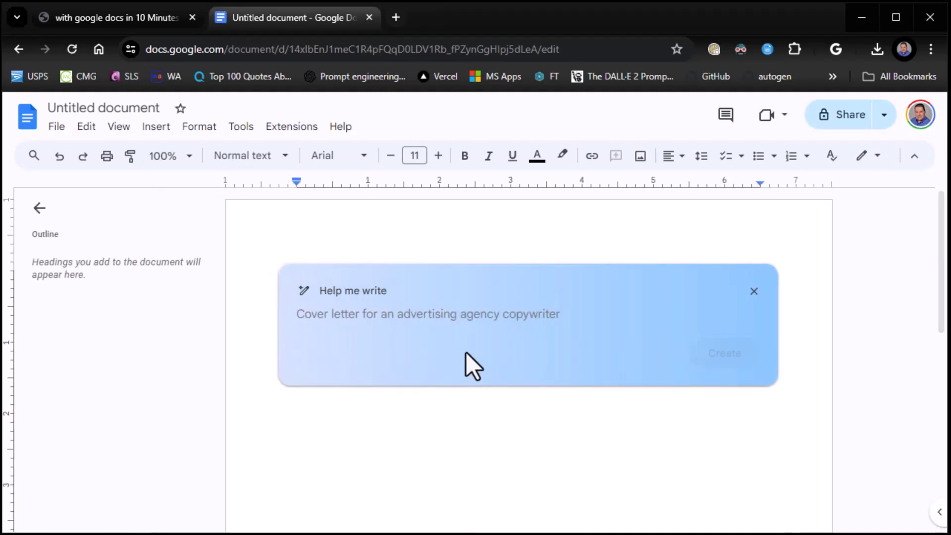
text(We need to hire a full stack developer that knows the MEAN stack. Write me a job description for this position and make sure they have at least 2 years of experience)
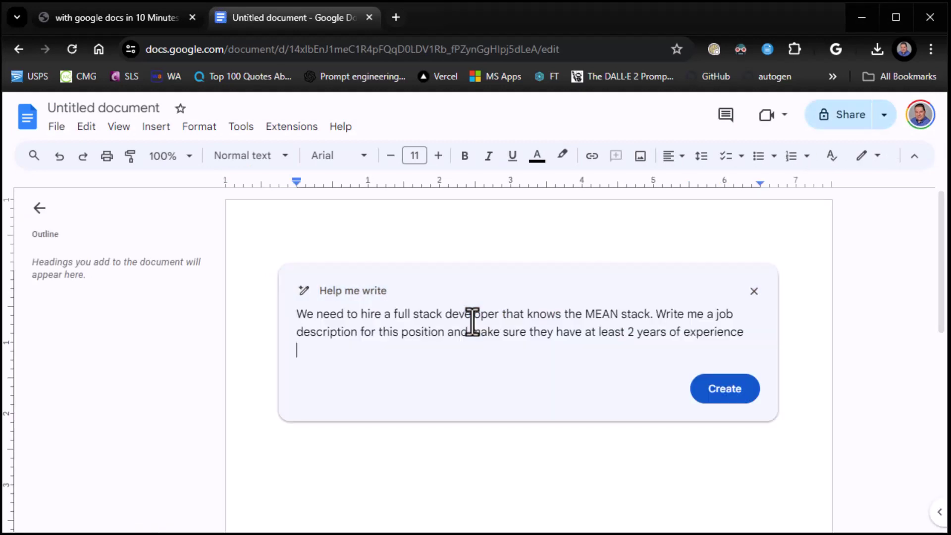
click(740, 396)
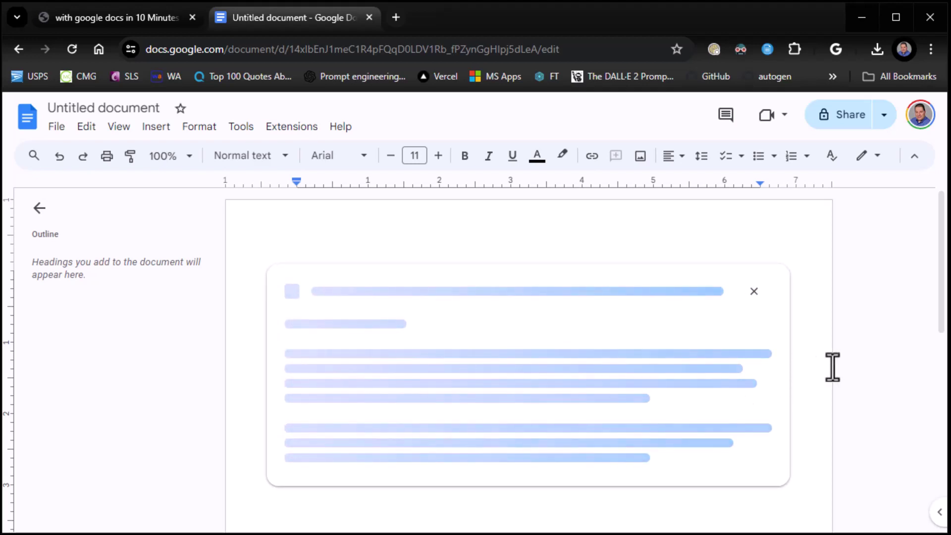
scroll(692, 363, down, 8)
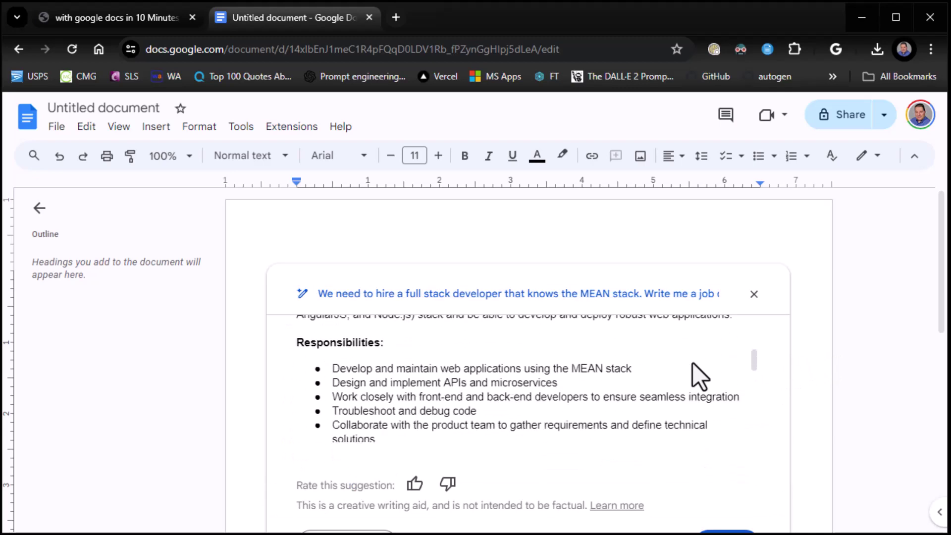
scroll(692, 362, up, 8)
scroll(691, 362, down, 6)
scroll(692, 363, down, 1)
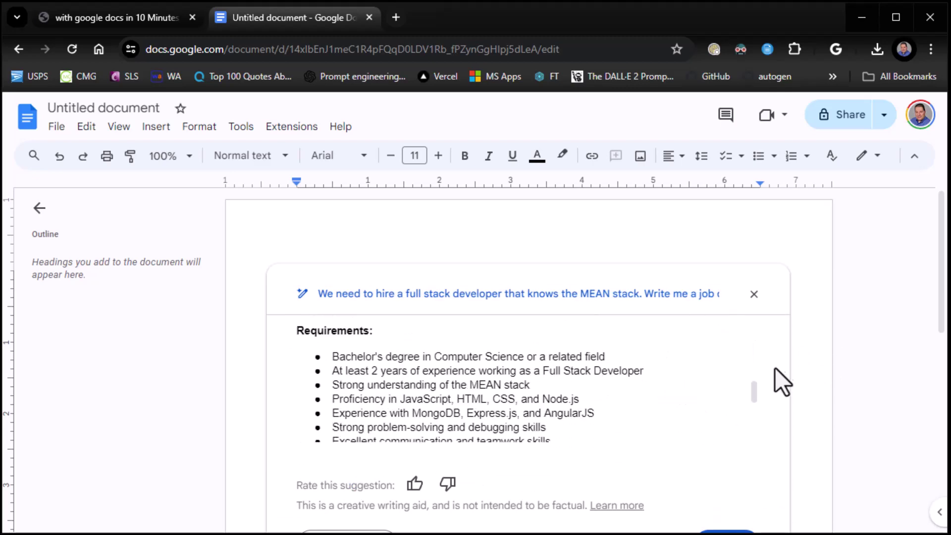
scroll(788, 382, down, 3)
- Refine the generated draft with Elaborate and insert the full Summary-to-To Apply job description
click(378, 400)
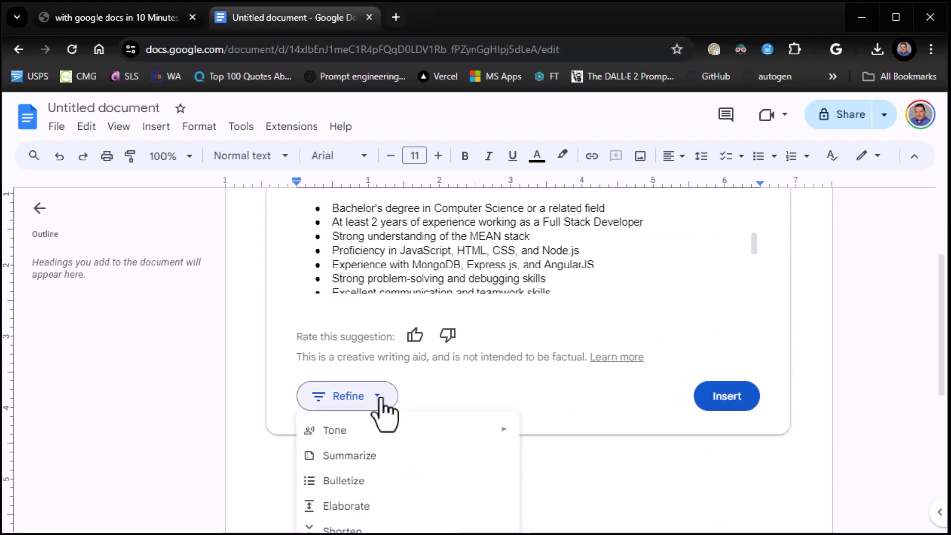
scroll(530, 396, down, 3)
mouse_move(349, 290)
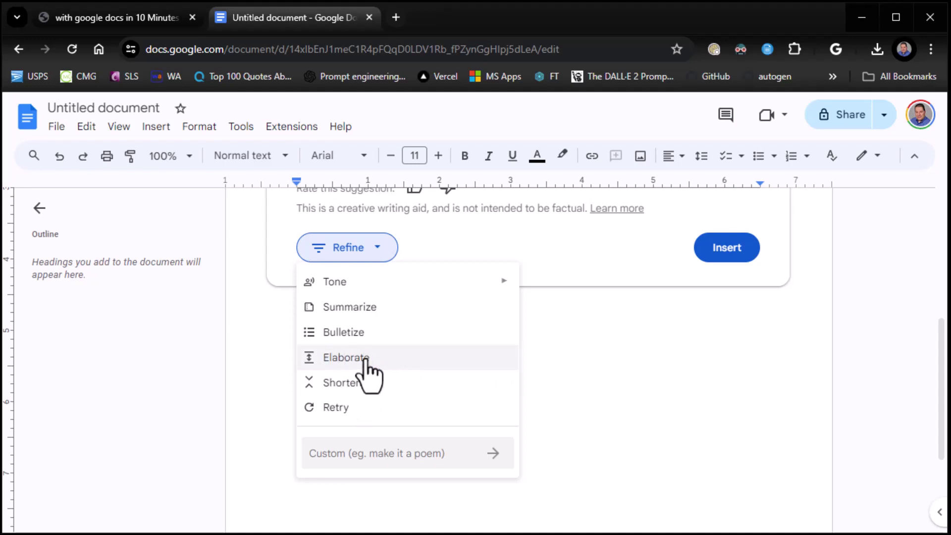
click(367, 366)
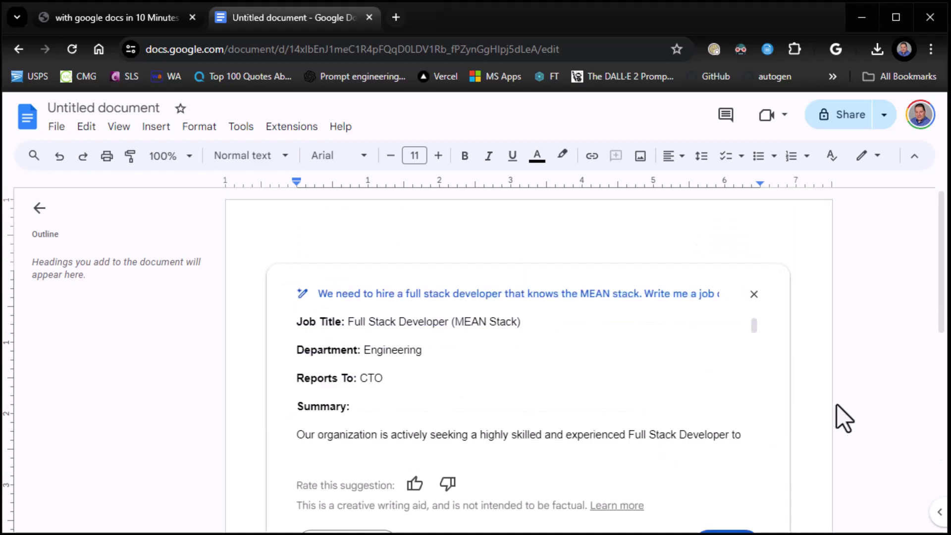
scroll(730, 366, down, 3)
scroll(730, 365, down, 8)
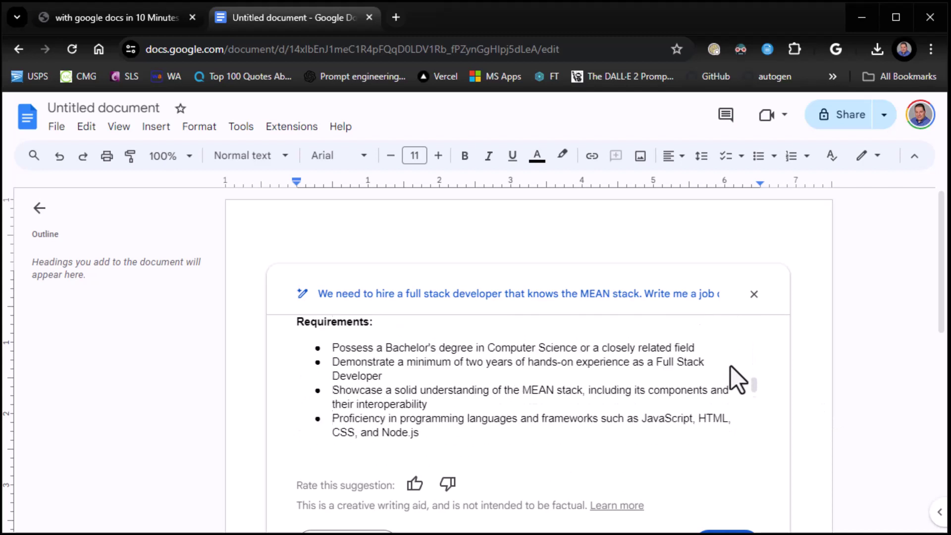
scroll(831, 329, down, 2)
scroll(718, 334, down, 10)
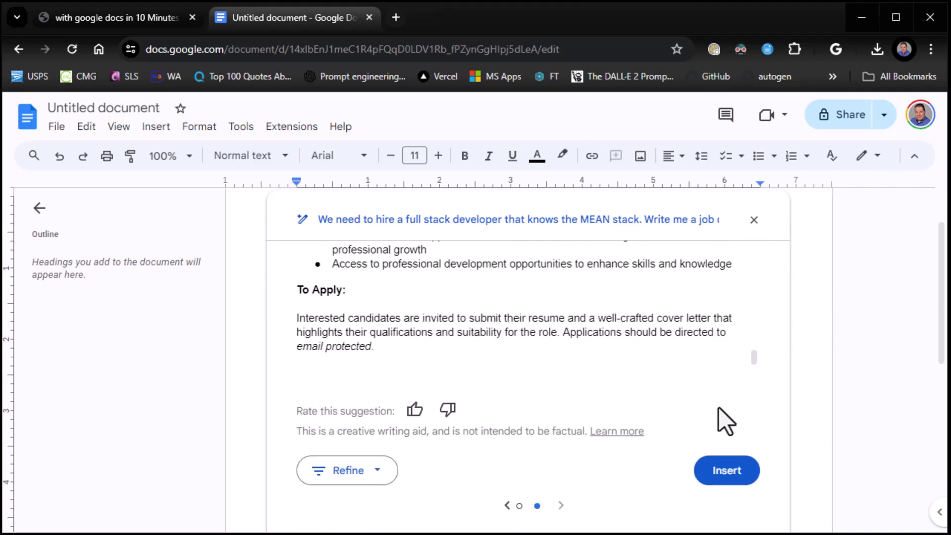
click(719, 471)
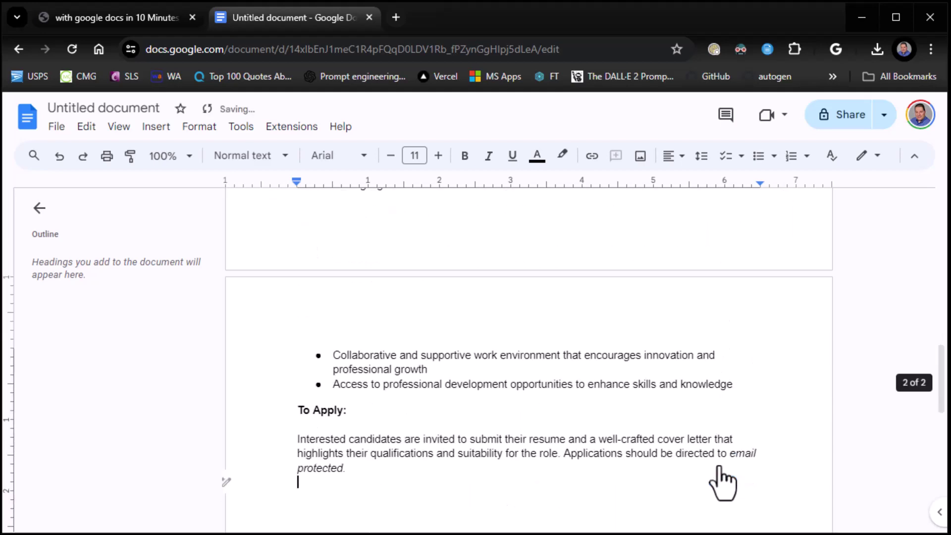
- Rewrite the first Responsibilities bullet in a Formal tone and replace the original with it
scroll(696, 371, up, 10)
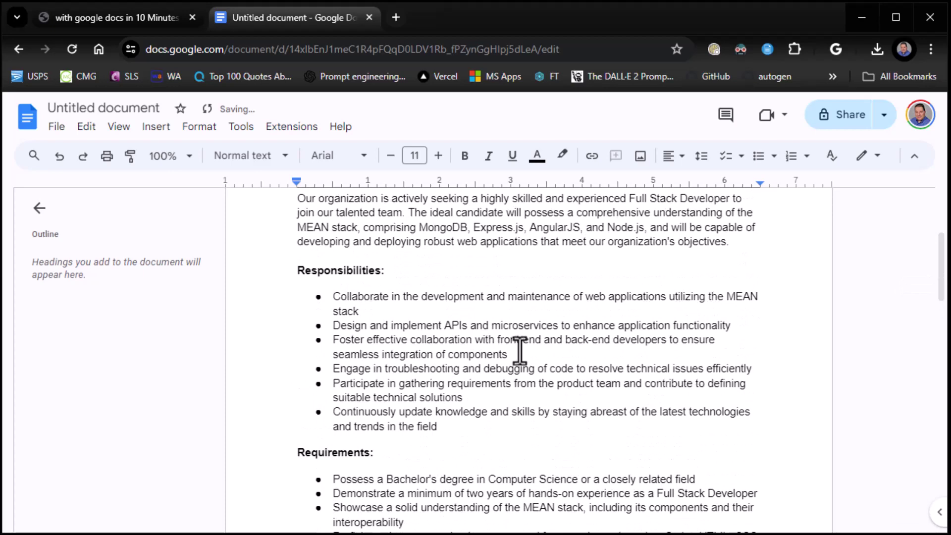
drag(333, 296, 368, 312)
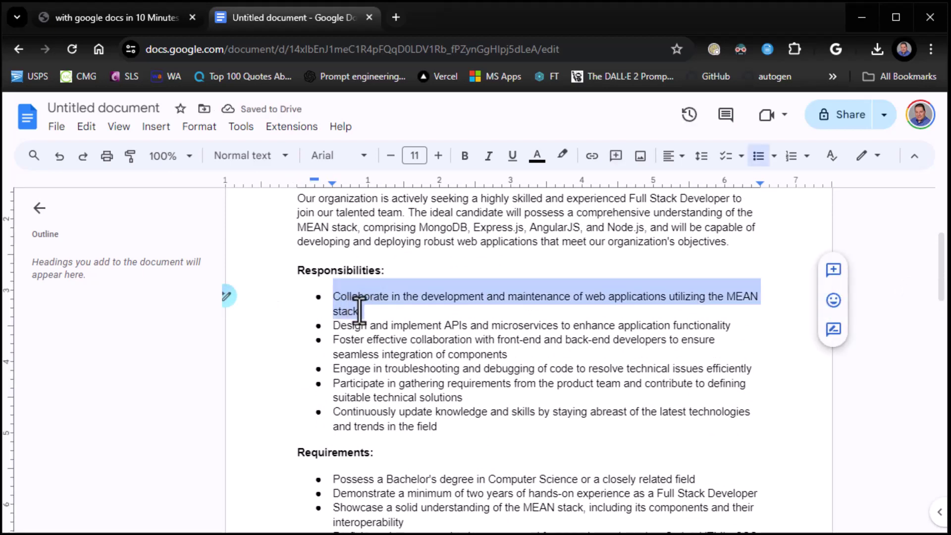
click(229, 300)
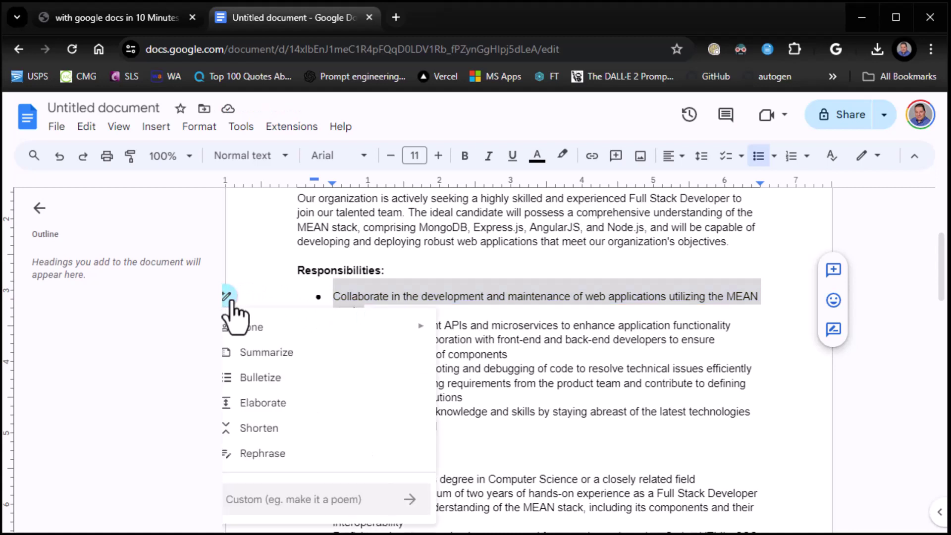
click(296, 299)
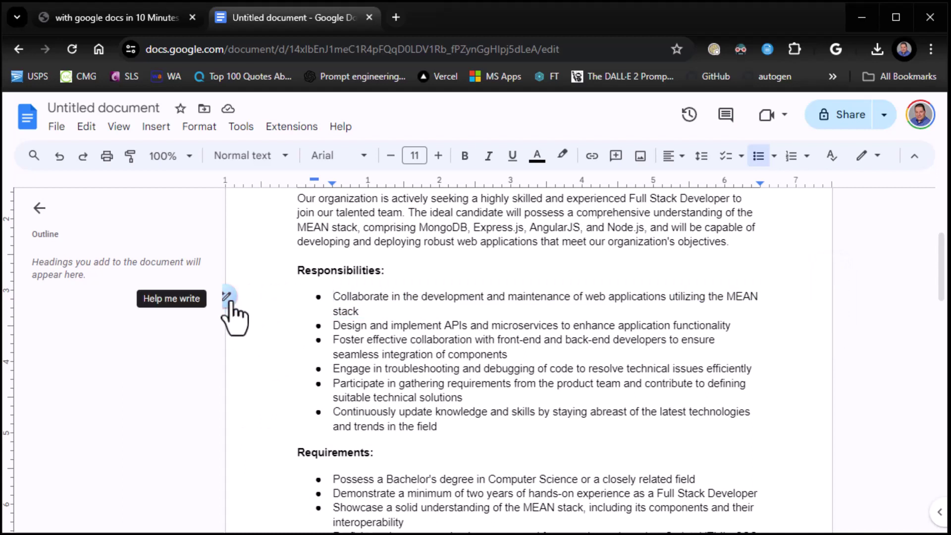
triple_click(374, 304)
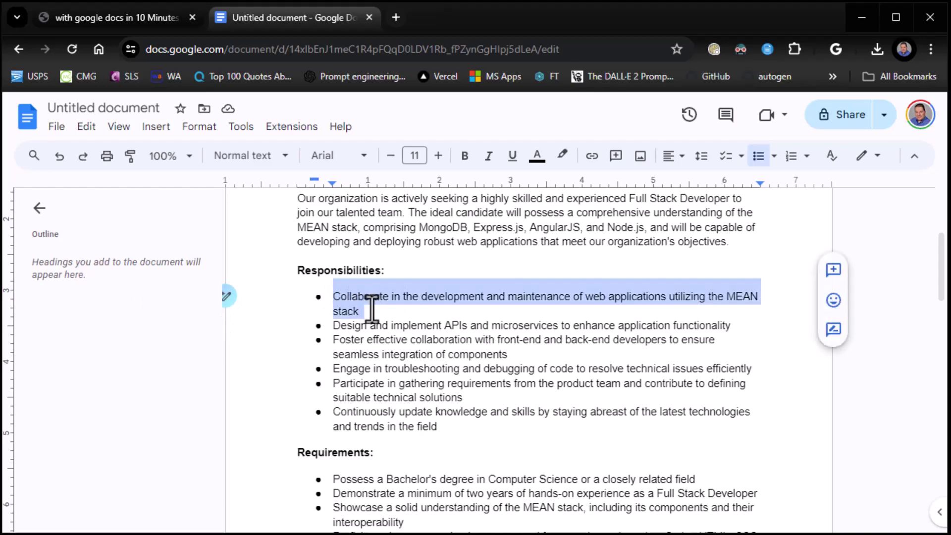
click(227, 297)
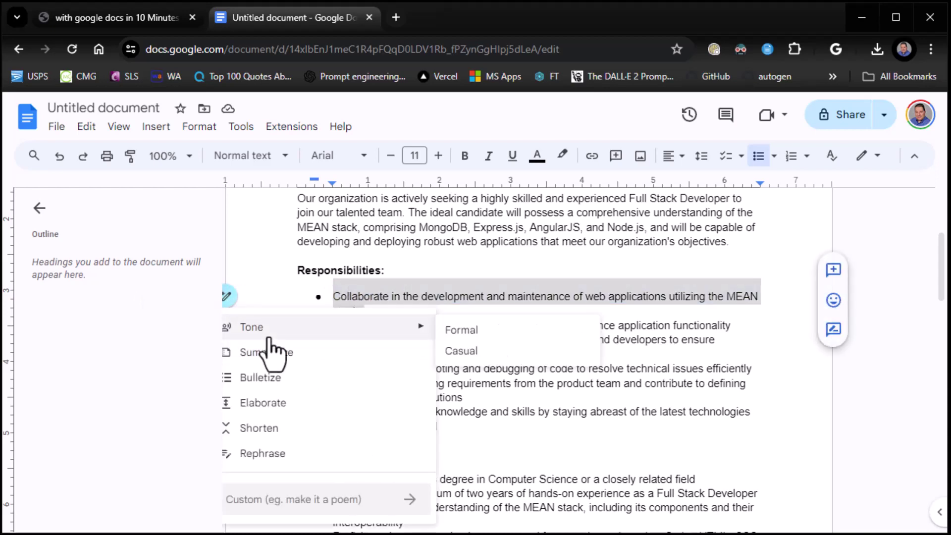
click(454, 331)
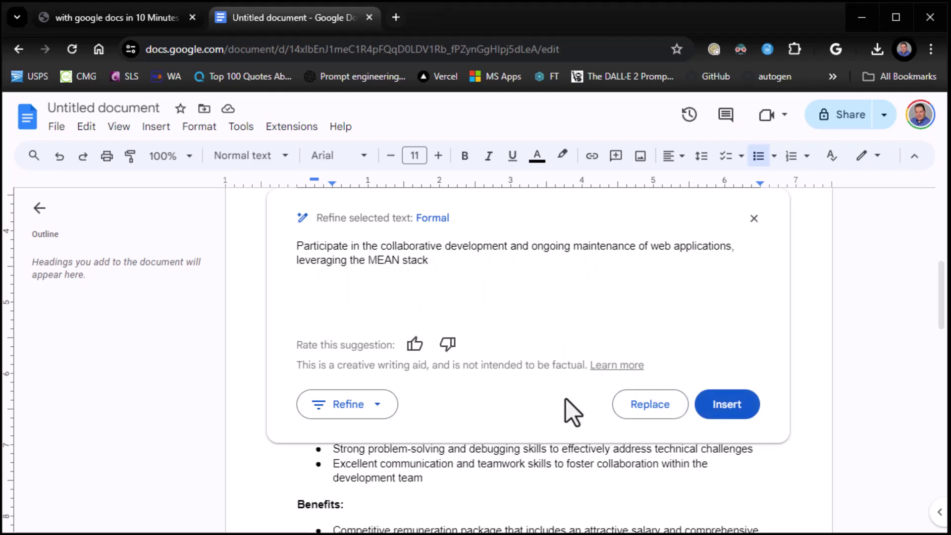
click(644, 408)
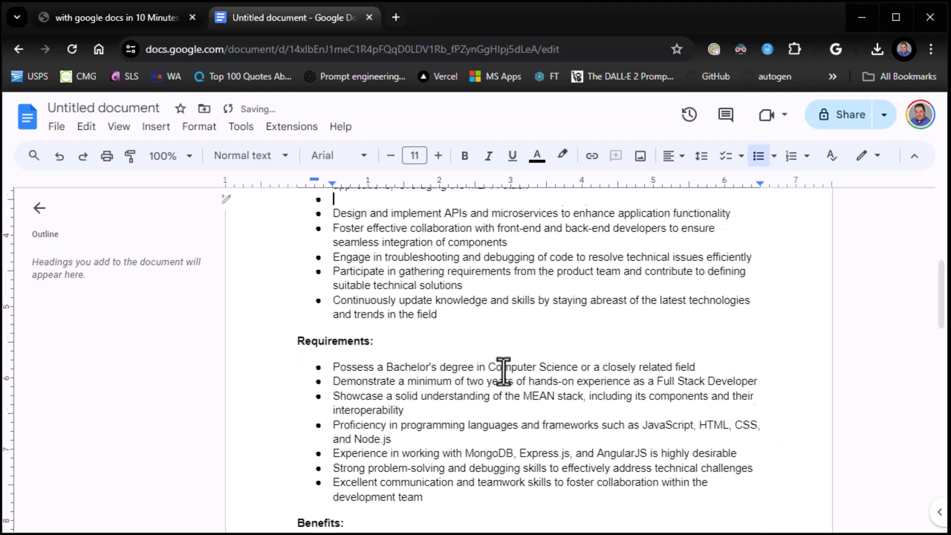
- Delete the leftover empty bullet line beneath the rewritten bullet
scroll(503, 365, up, 5)
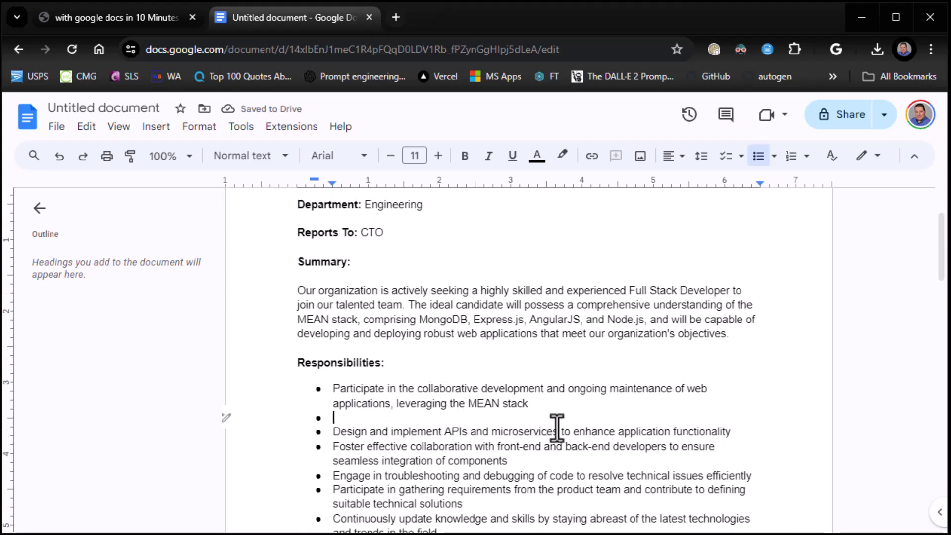
key(Return)
key(BackSpace)
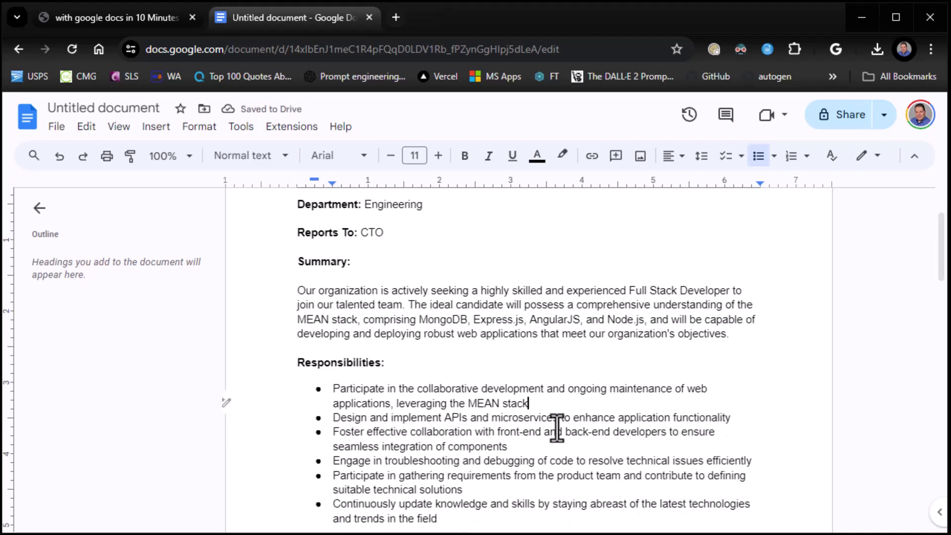
scroll(385, 418, down, 2)
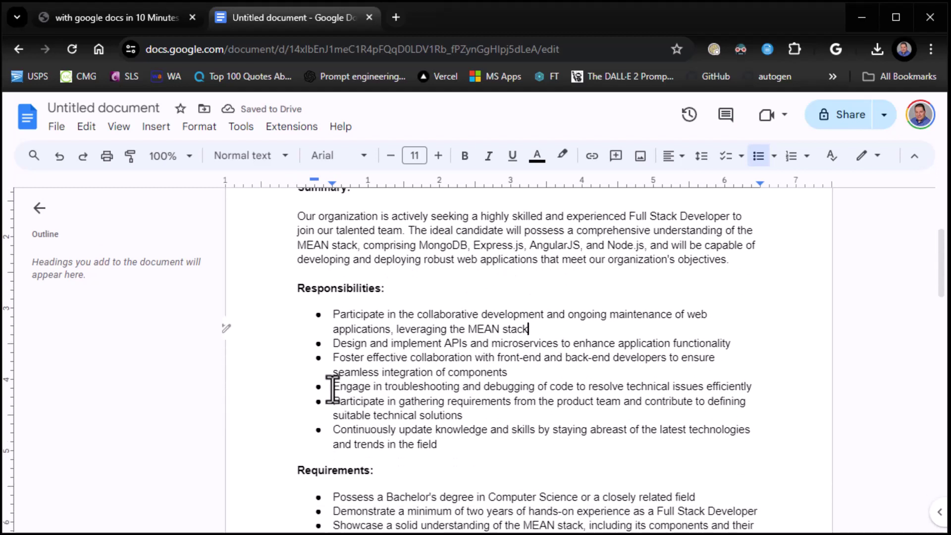
- Generate a Casual-tone rewrite of the troubleshooting bullet and insert it into the document
drag(333, 389, 751, 389)
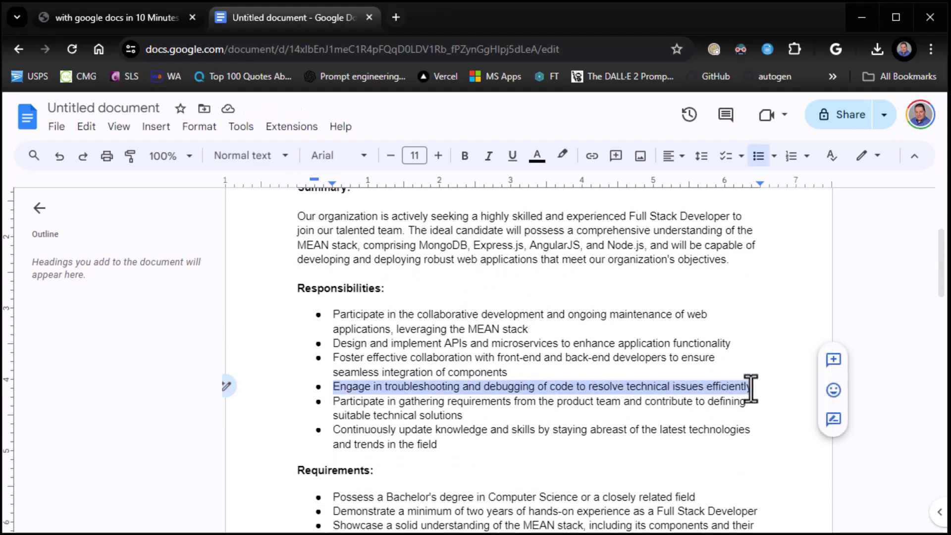
click(227, 386)
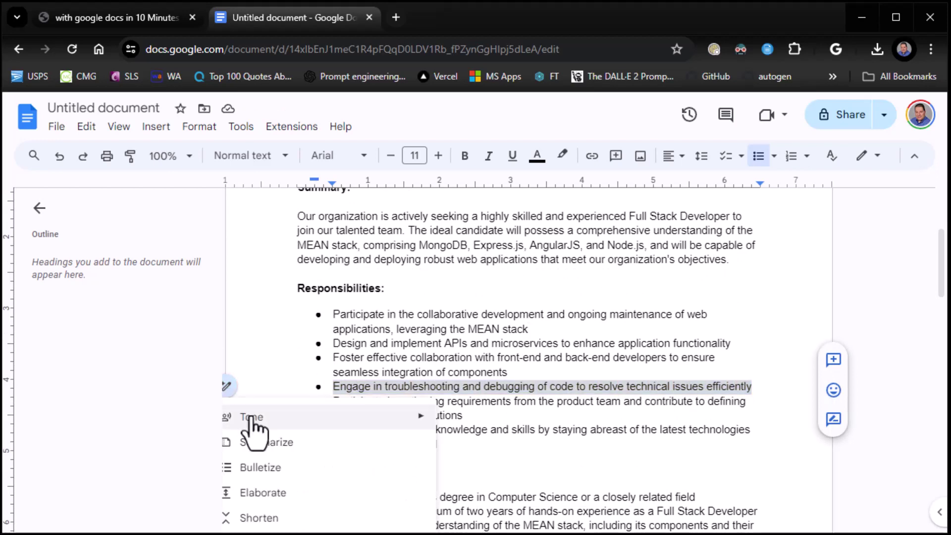
mouse_move(251, 418)
click(461, 440)
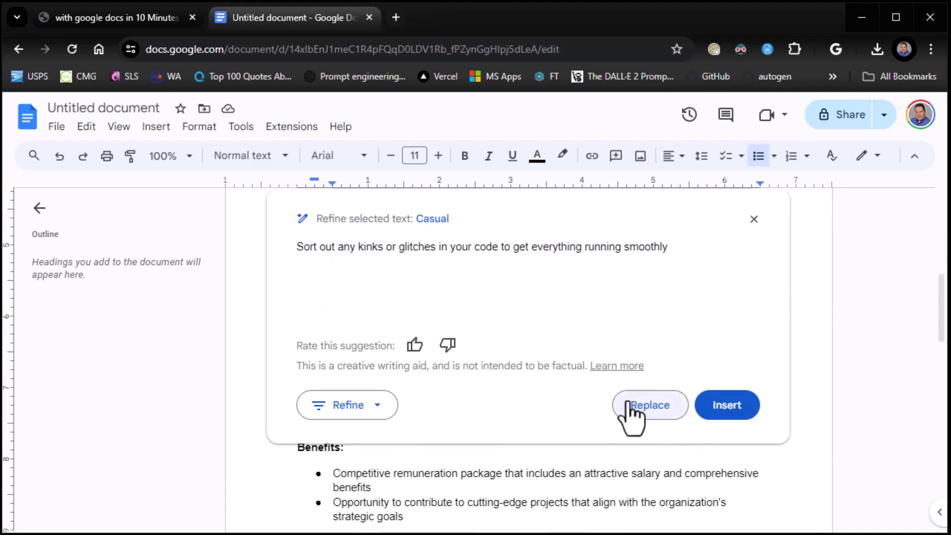
click(709, 405)
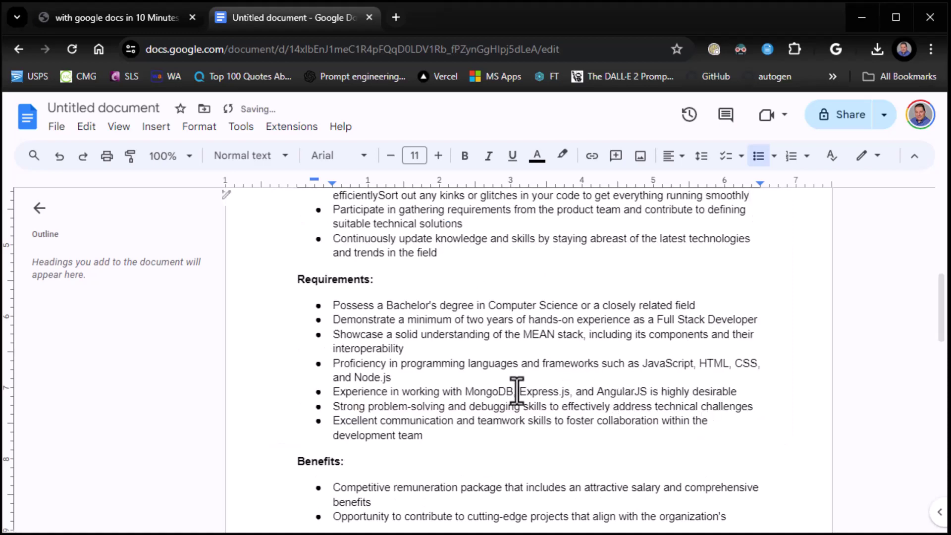
- Delete the original troubleshooting sentence so the bullet reads 'Sort out any kinks or glitches in your code'
scroll(579, 361, up, 3)
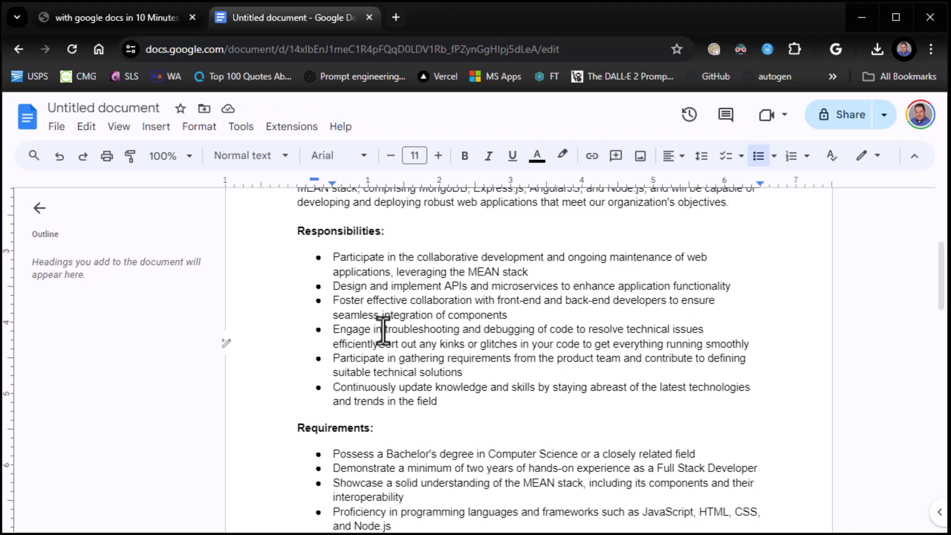
click(379, 344)
key(shift+Return)
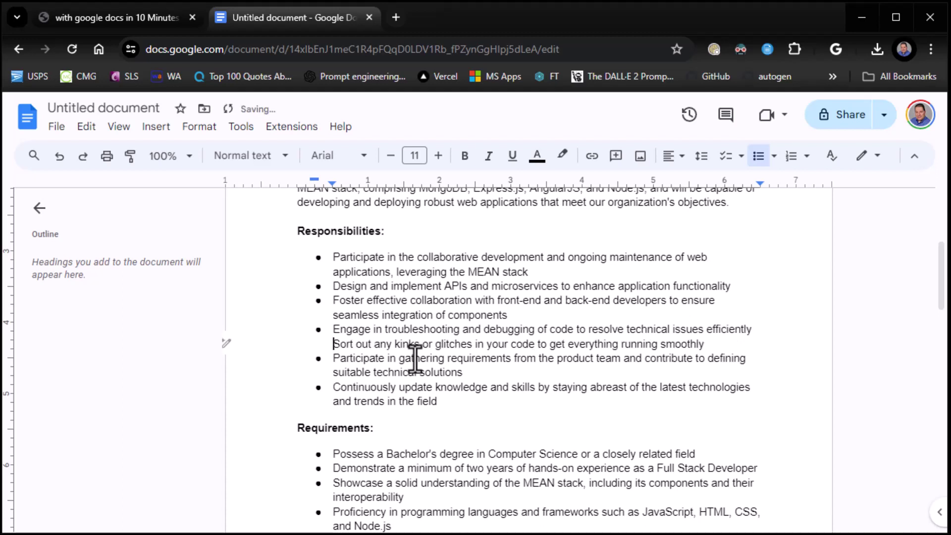
key(BackSpace)
key(BackSpace)
key(BackSpace)
key(BackSpace)
key(BackSpace)
key(BackSpace)
key(BackSpace)
key(BackSpace)
key(BackSpace)
key(BackSpace)
key(BackSpace)
key(BackSpace)
key(BackSpace)
key(BackSpace)
key(BackSpace)
key(BackSpace)
key(BackSpace)
key(BackSpace)
key(BackSpace)
key(BackSpace)
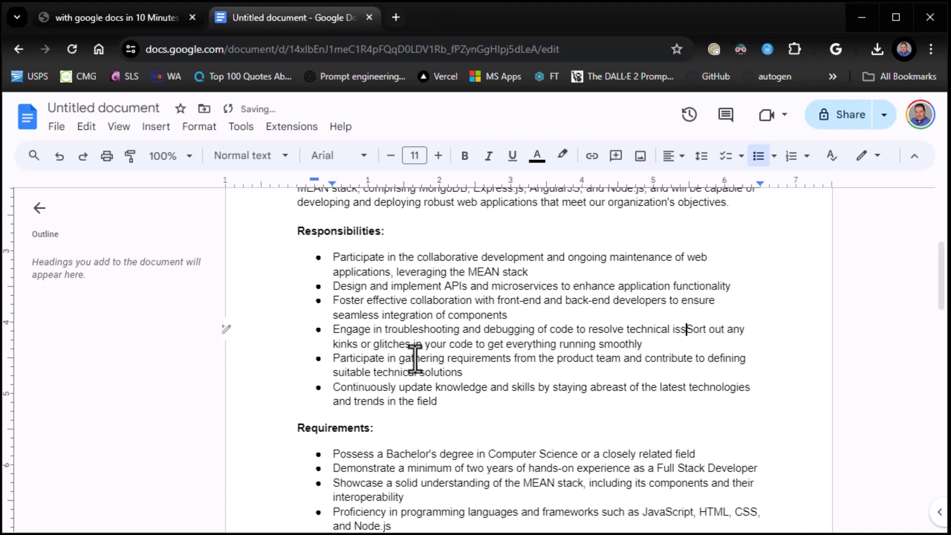
key(BackSpace)
key(BackSpace)
key(BackSpace)
key(BackSpace)
key(BackSpace)
key(BackSpace)
key(BackSpace)
key(BackSpace)
key(BackSpace)
key(BackSpace)
key(BackSpace)
key(BackSpace)
key(BackSpace)
key(BackSpace)
key(BackSpace)
key(BackSpace)
key(BackSpace)
key(BackSpace)
key(BackSpace)
key(BackSpace)
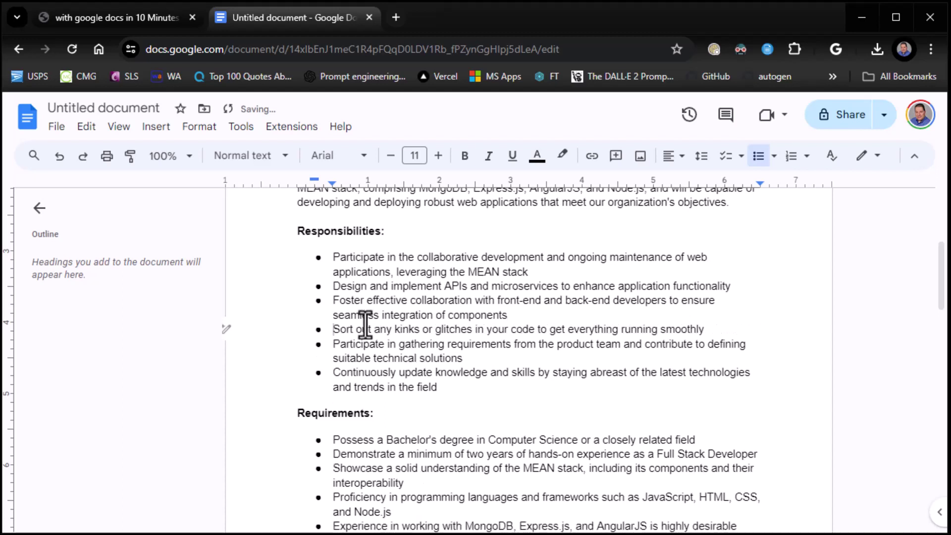
click(226, 329)
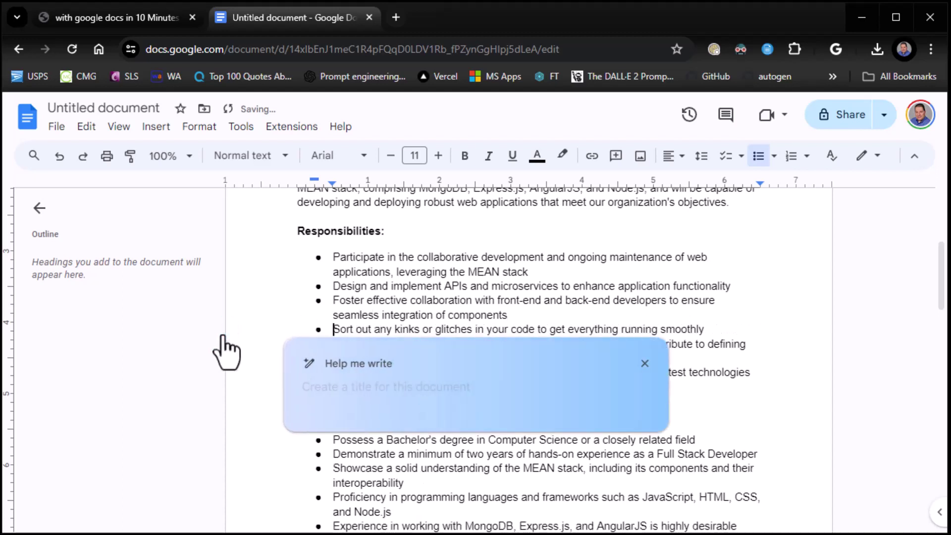
- Rephrase the requirements-gathering bullet so it starts with collaborating with the product team
click(400, 314)
mouse_move(232, 335)
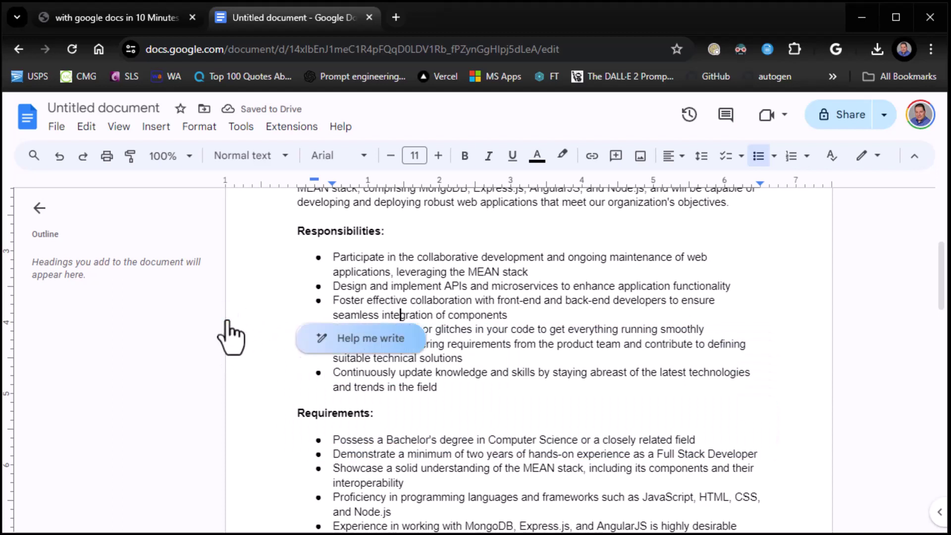
click(357, 337)
click(397, 301)
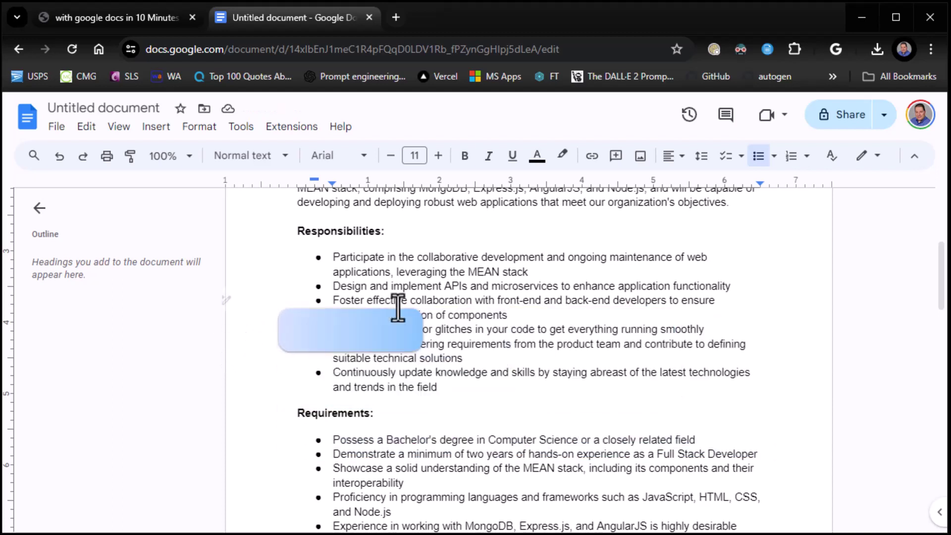
drag(333, 350, 477, 361)
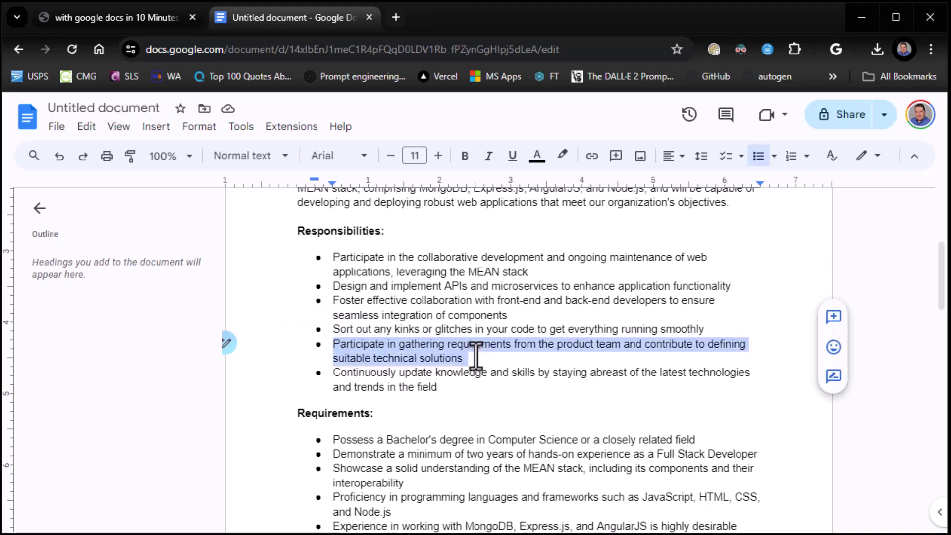
click(230, 344)
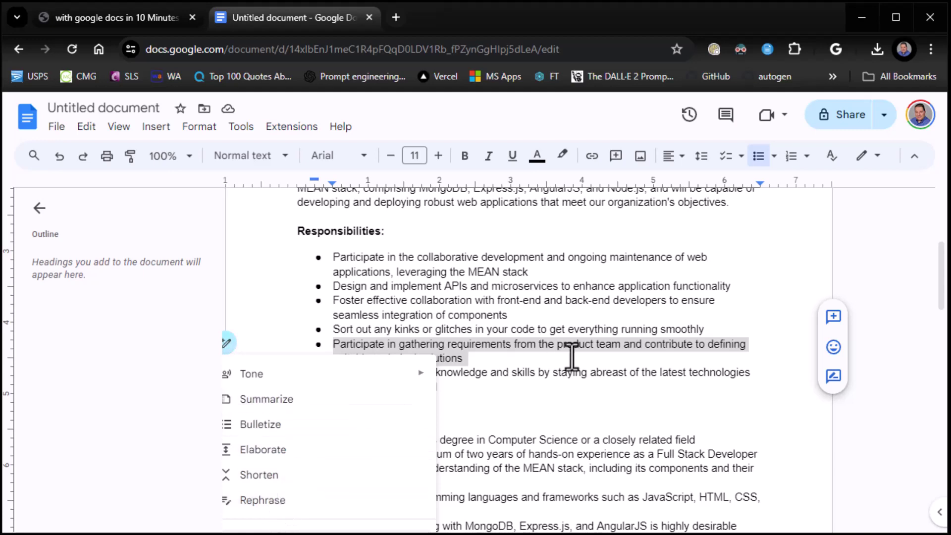
click(278, 498)
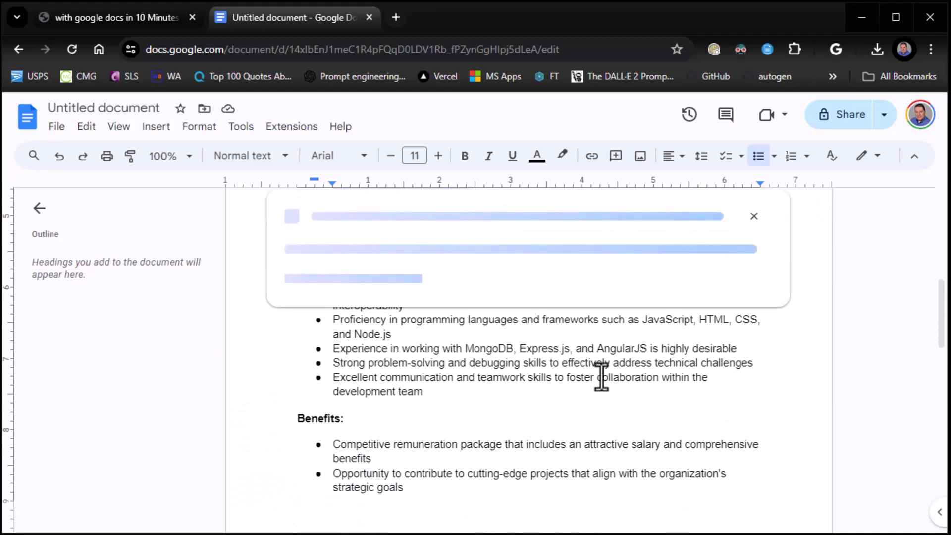
click(651, 404)
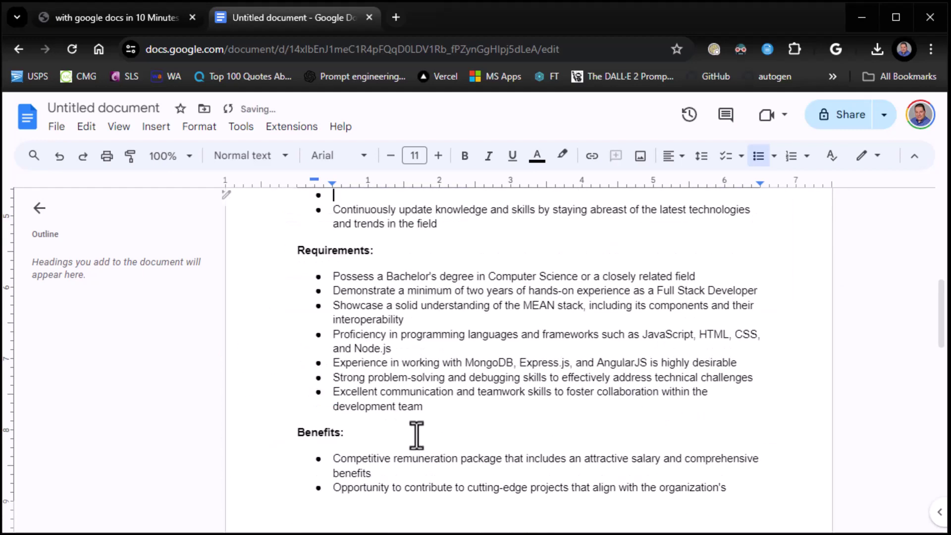
click(424, 405)
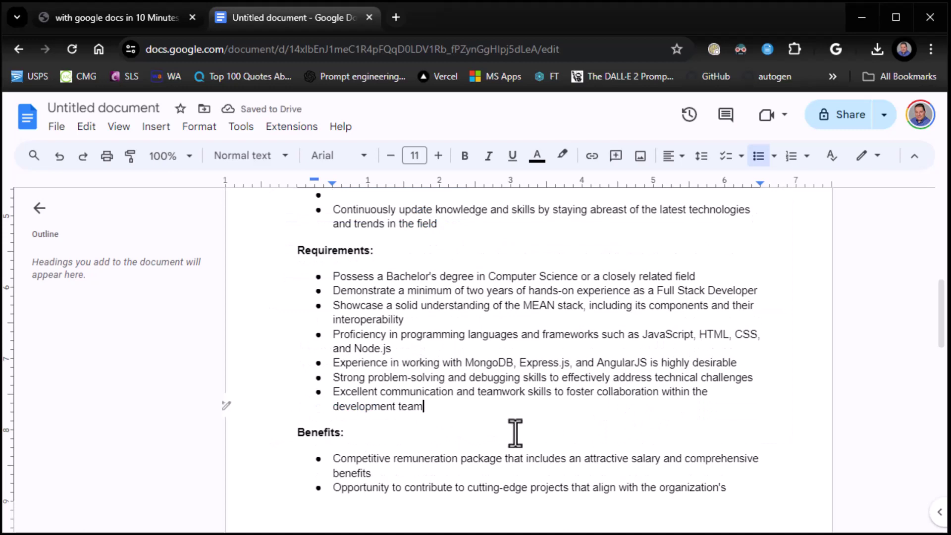
- Switch to the tutorial PDF and advance to the final slide, page 9
scroll(473, 378, down, 5)
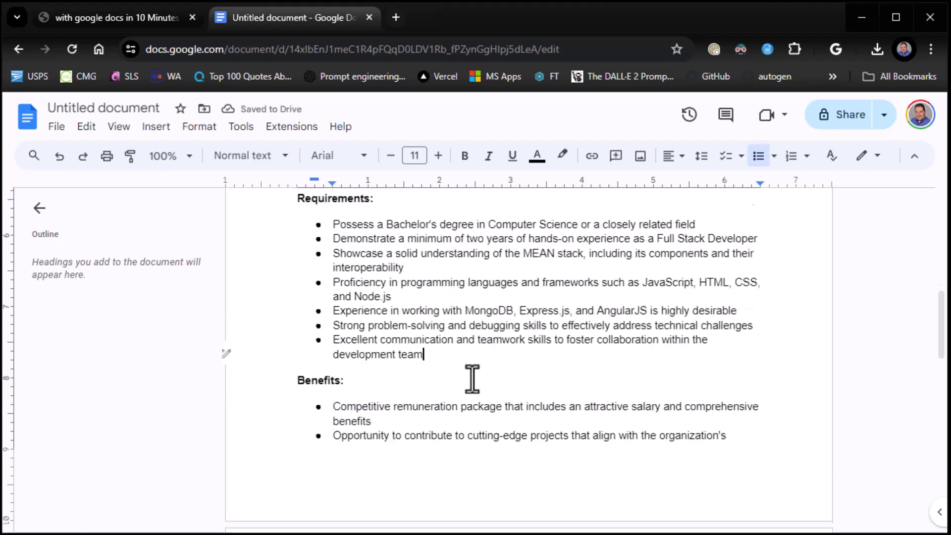
scroll(473, 378, up, 15)
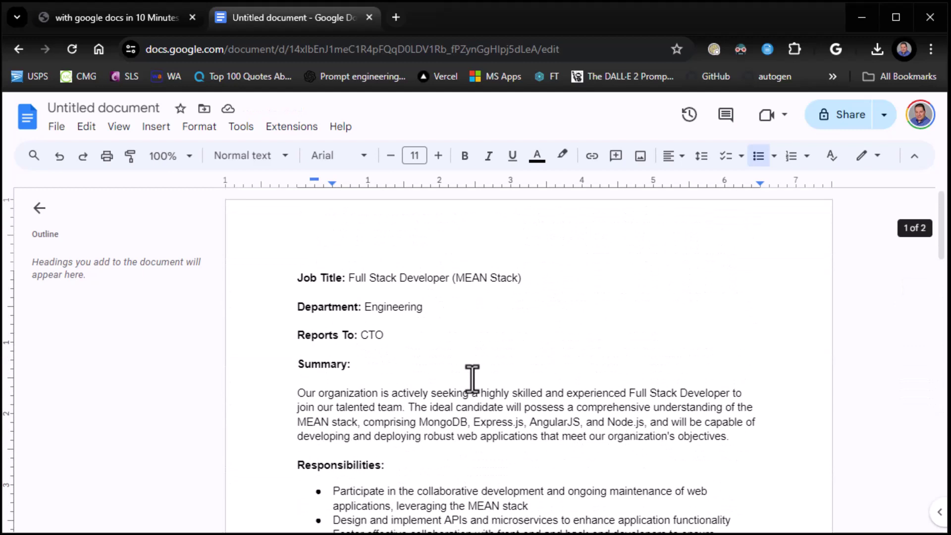
click(124, 18)
key(Right)
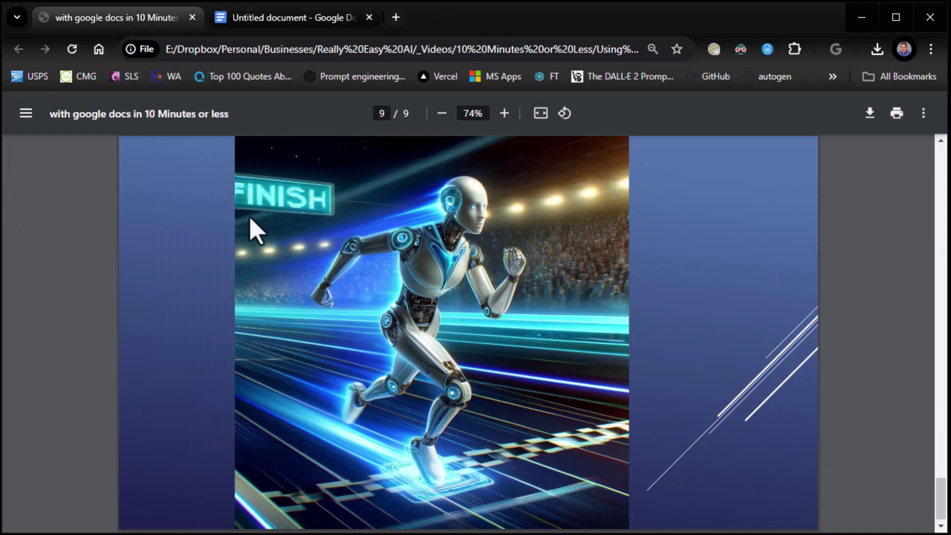
click(264, 25)
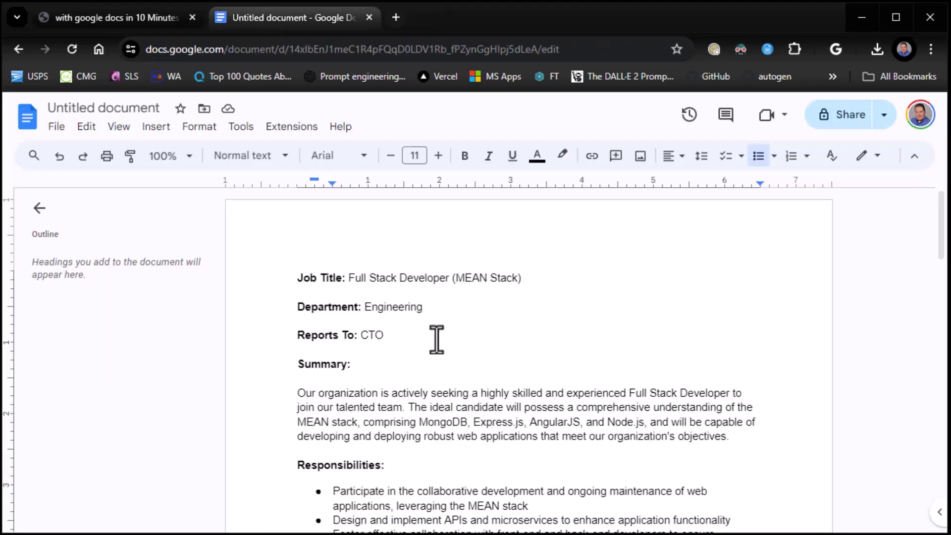
scroll(435, 334, down, 3)
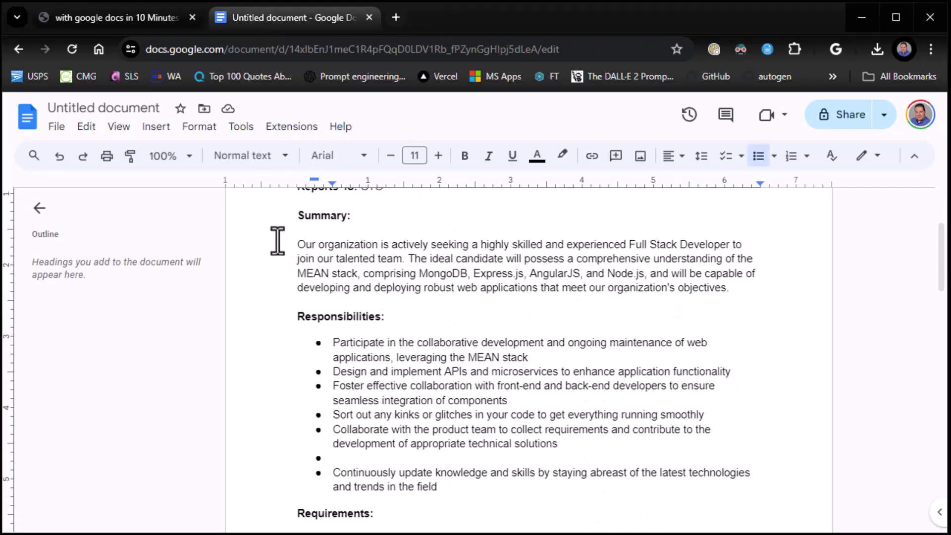
scroll(307, 312, down, 2)
scroll(327, 292, up, 1)
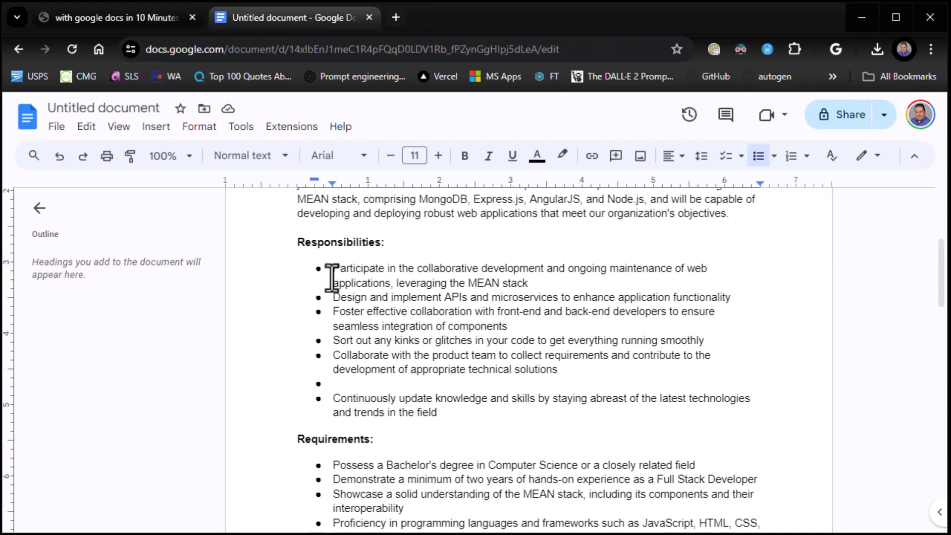
drag(333, 267, 710, 418)
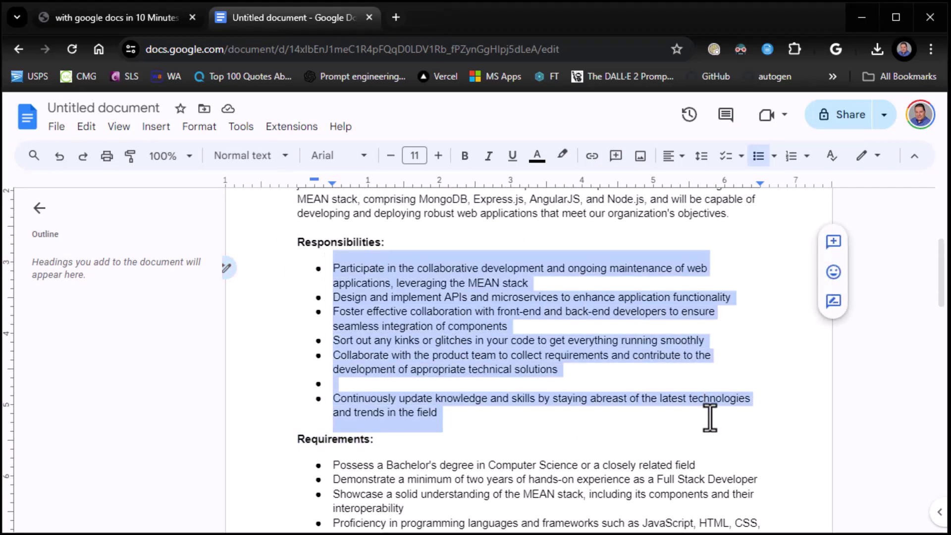
right_click(411, 299)
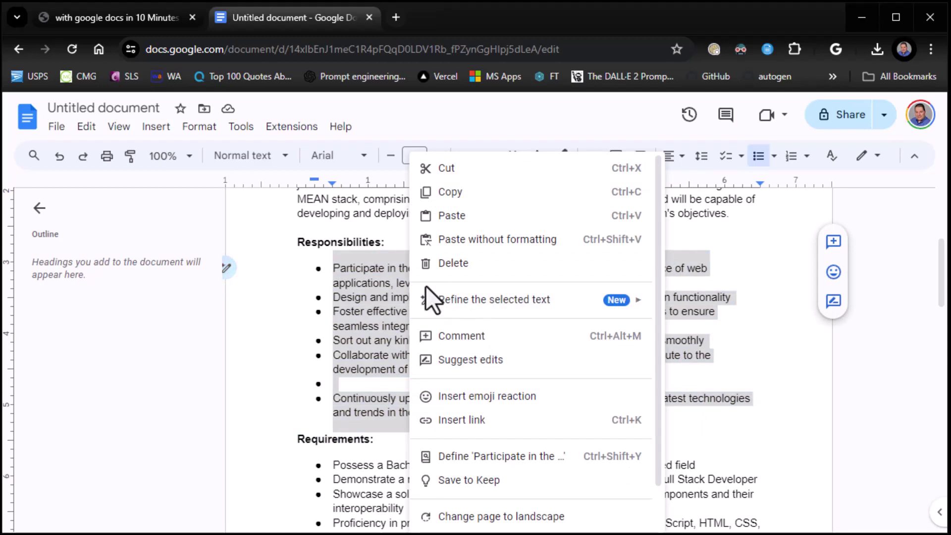
mouse_move(443, 301)
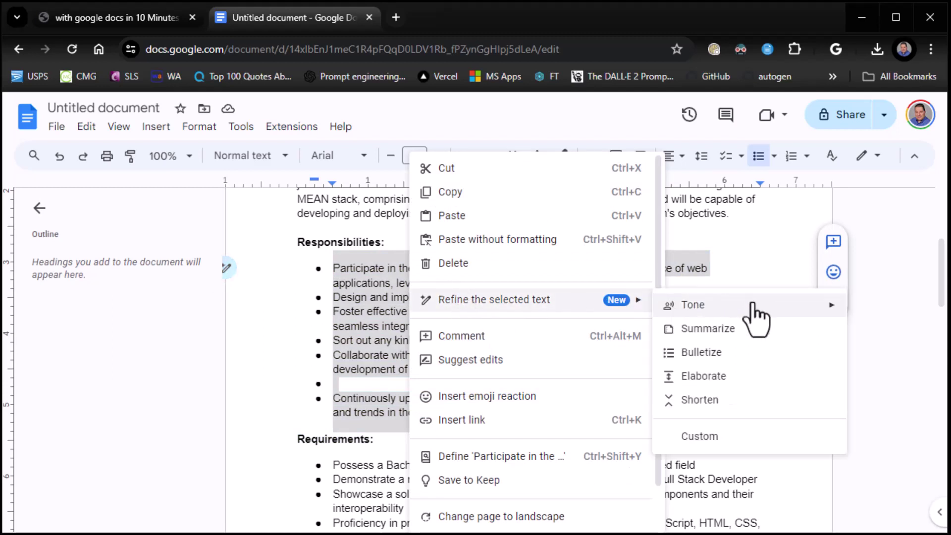
click(742, 331)
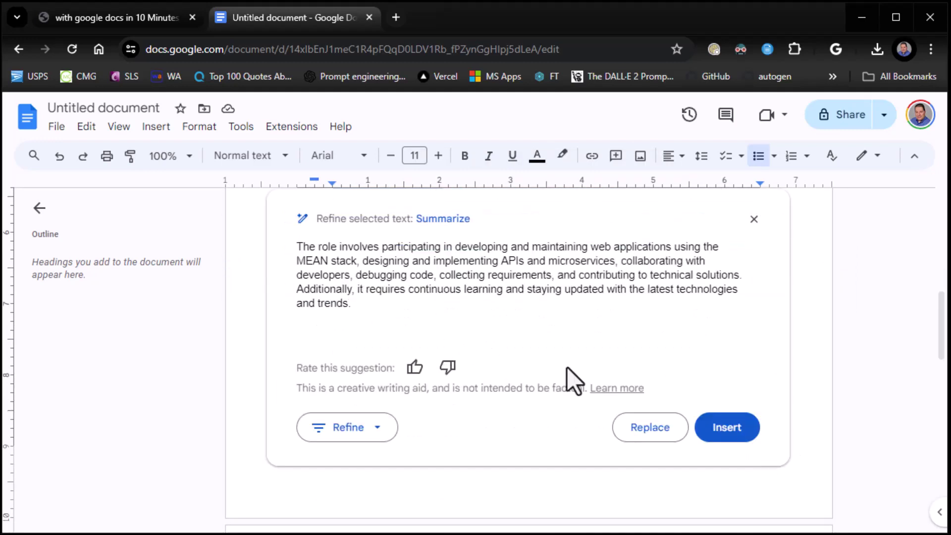
click(753, 219)
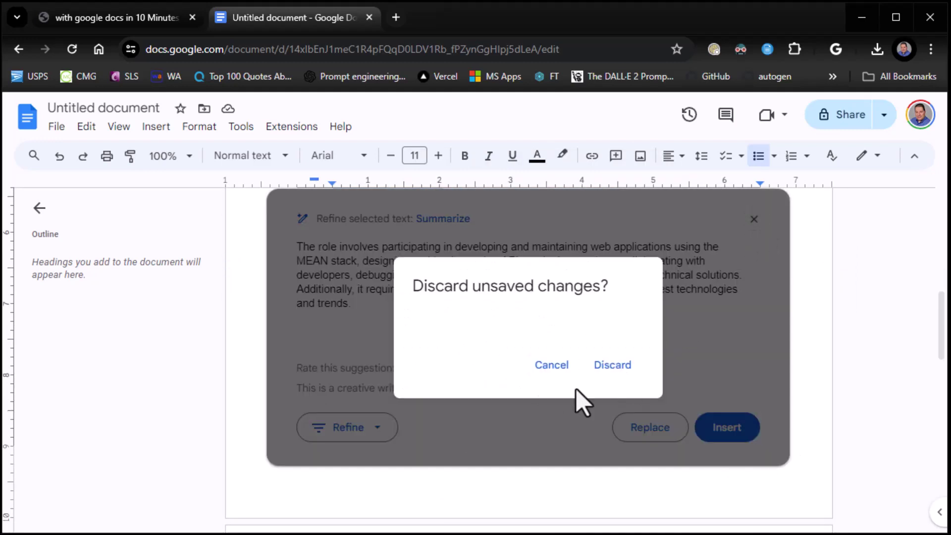
click(612, 366)
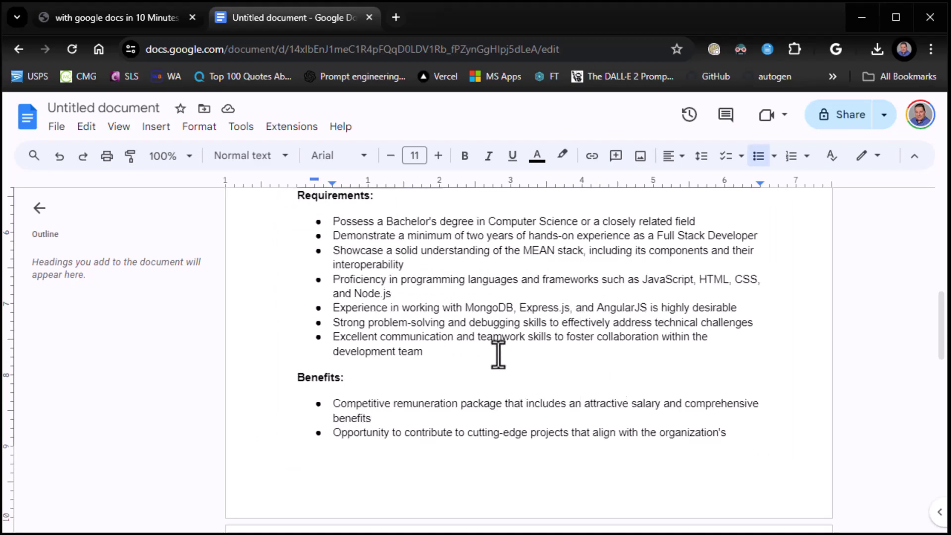
scroll(498, 354, up, 5)
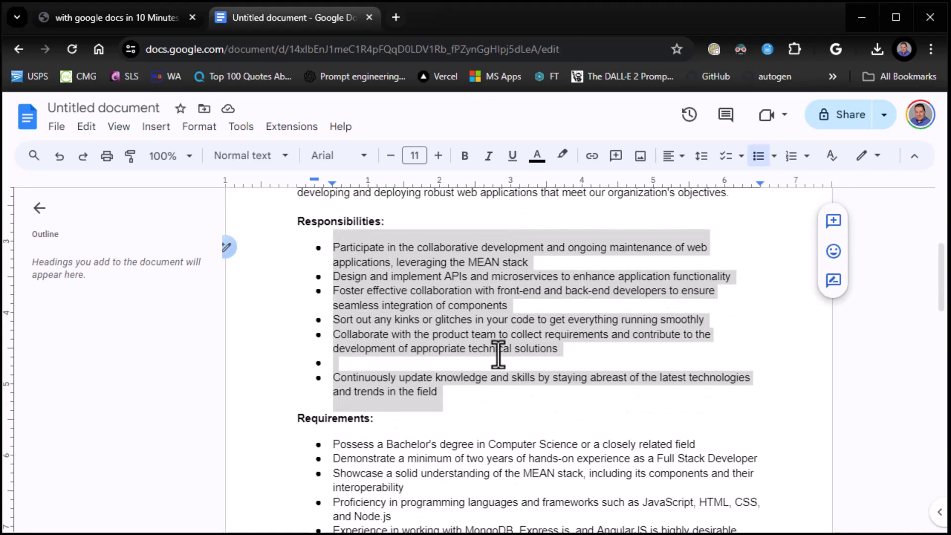